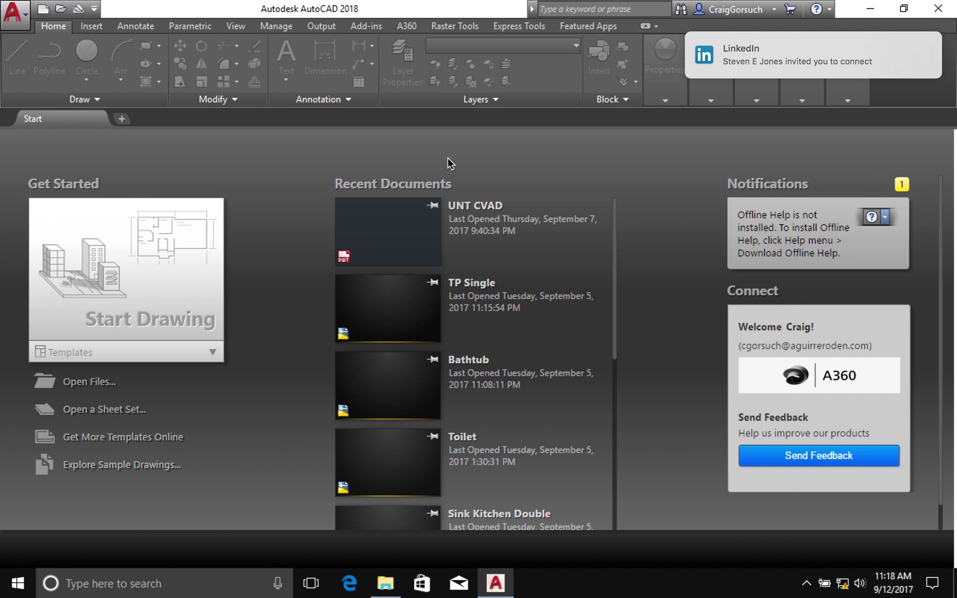
Step: Switch to File Explorer and start a new drawing from the UNT CVAD template in the CVAD Blocks folder
click(861, 64)
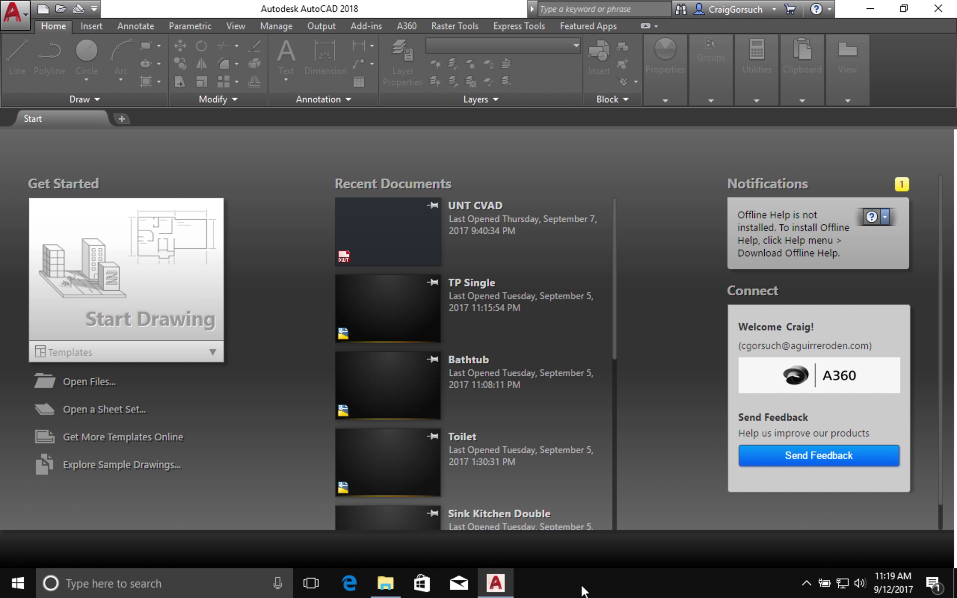
click(385, 583)
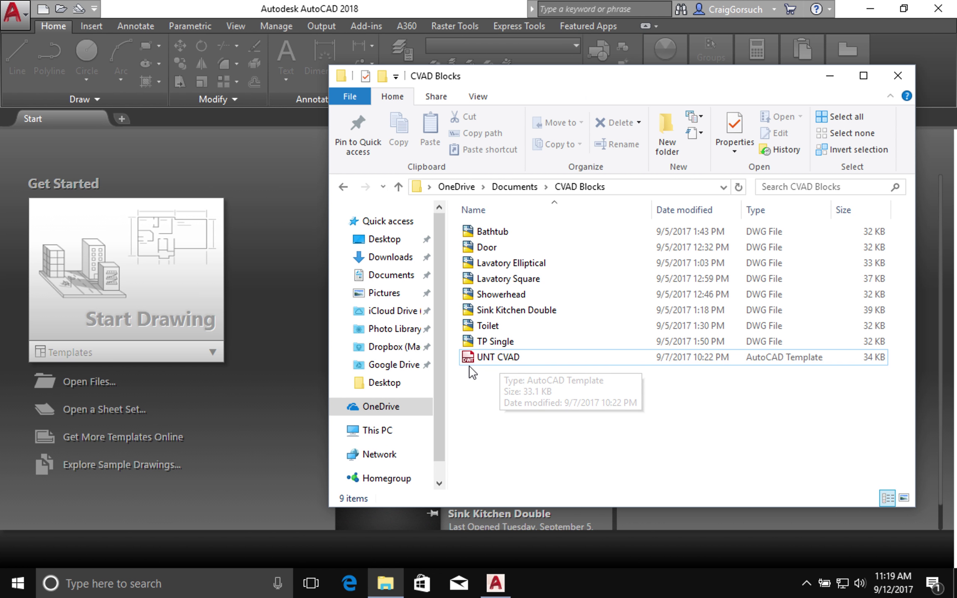
click(794, 360)
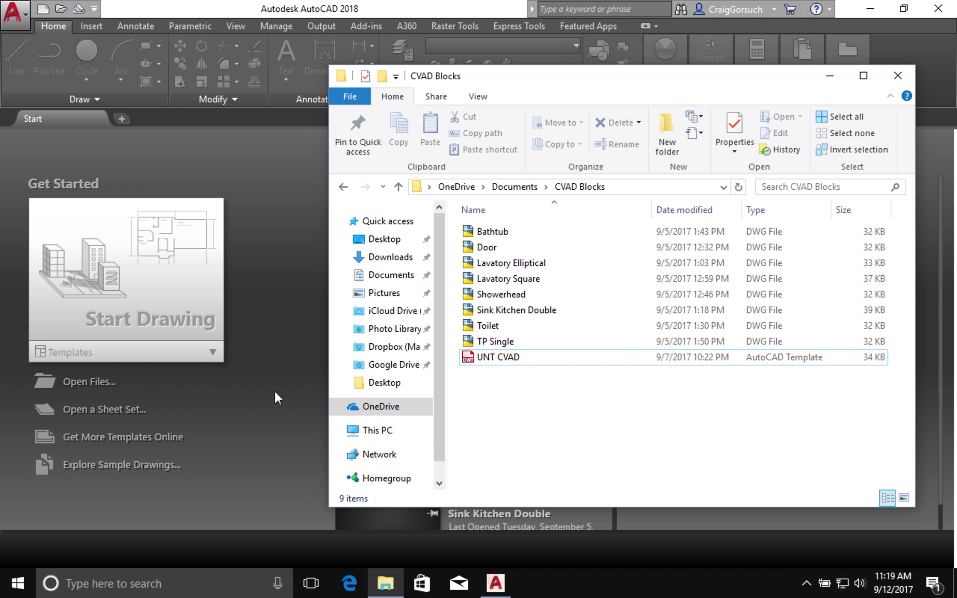
click(497, 358)
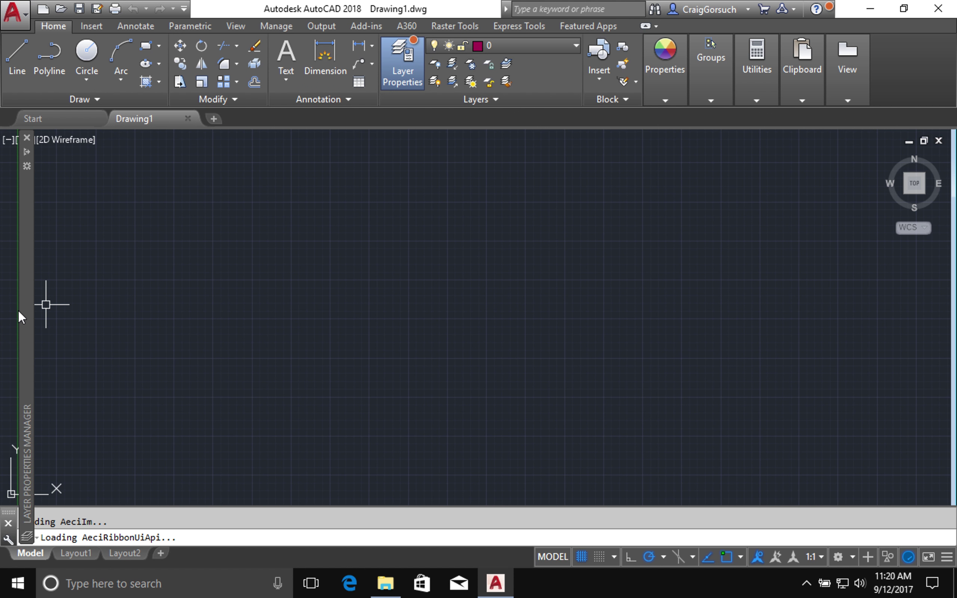
Step: Allow docking for the Layer Properties Manager and anchor it to the left side
mouse_move(25, 308)
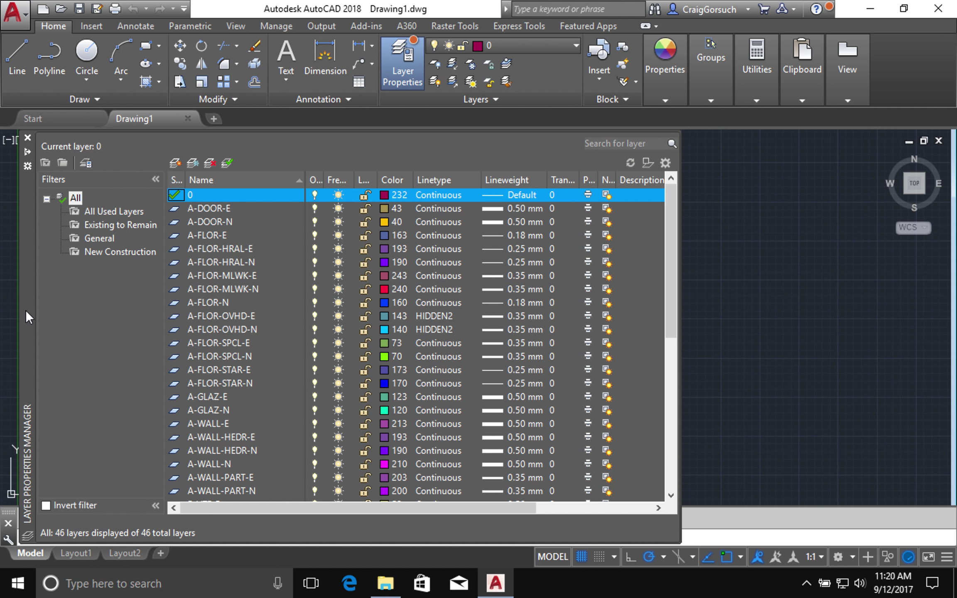
right_click(24, 305)
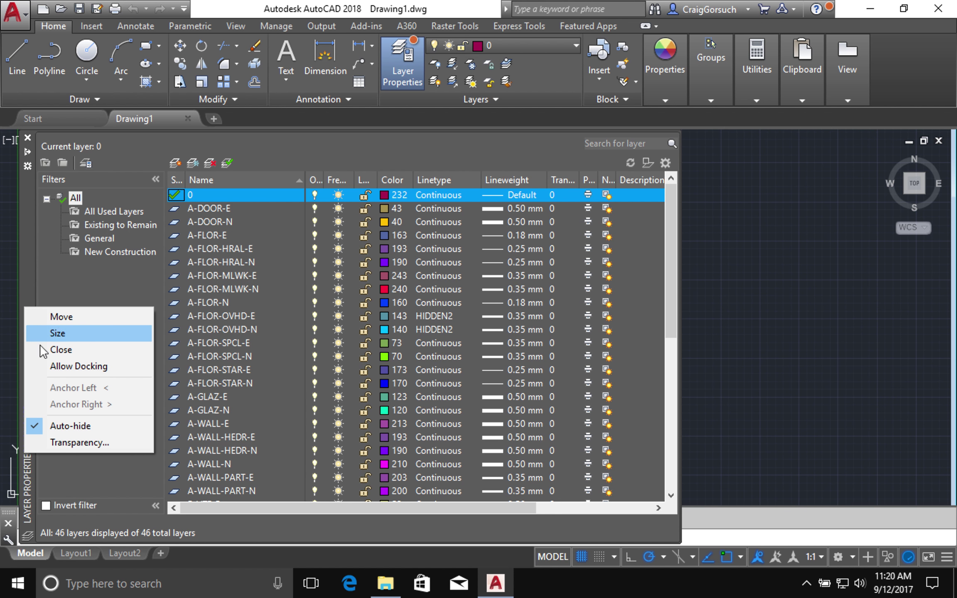
click(71, 367)
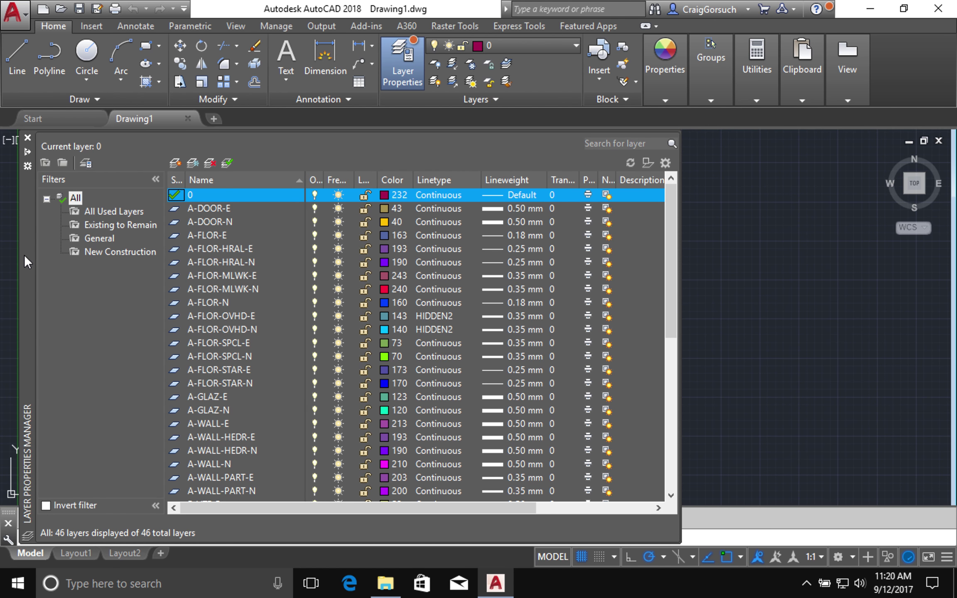
right_click(24, 255)
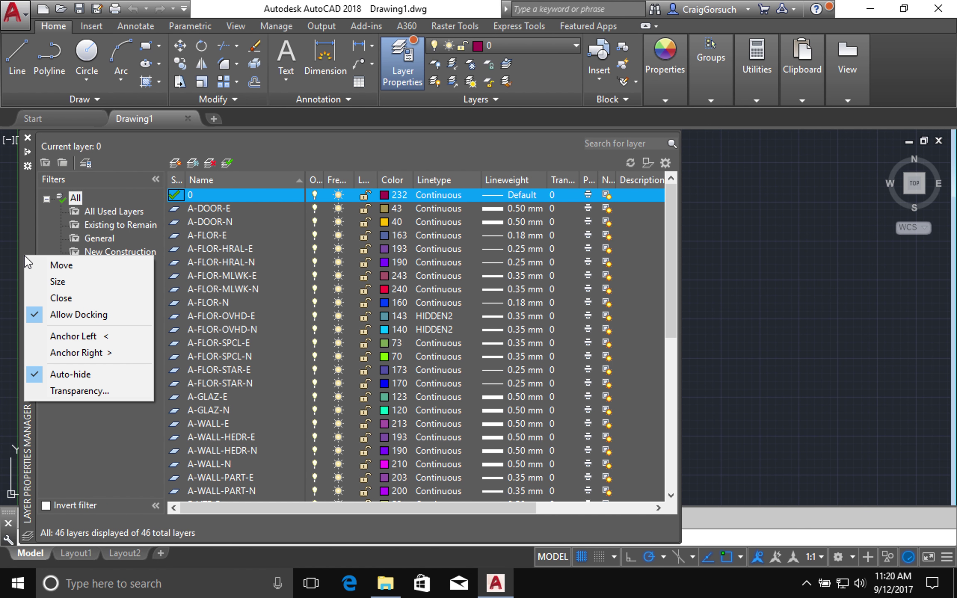
click(63, 335)
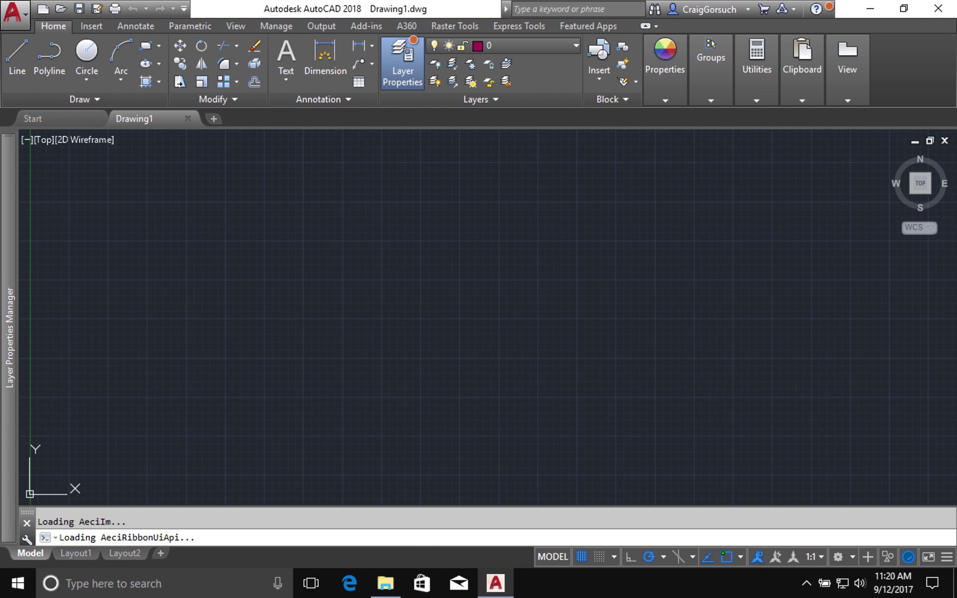
mouse_move(11, 275)
Step: Draw a 34 by 22 inch rectangle on layer 0 with its first corner at the origin 0,0
click(528, 46)
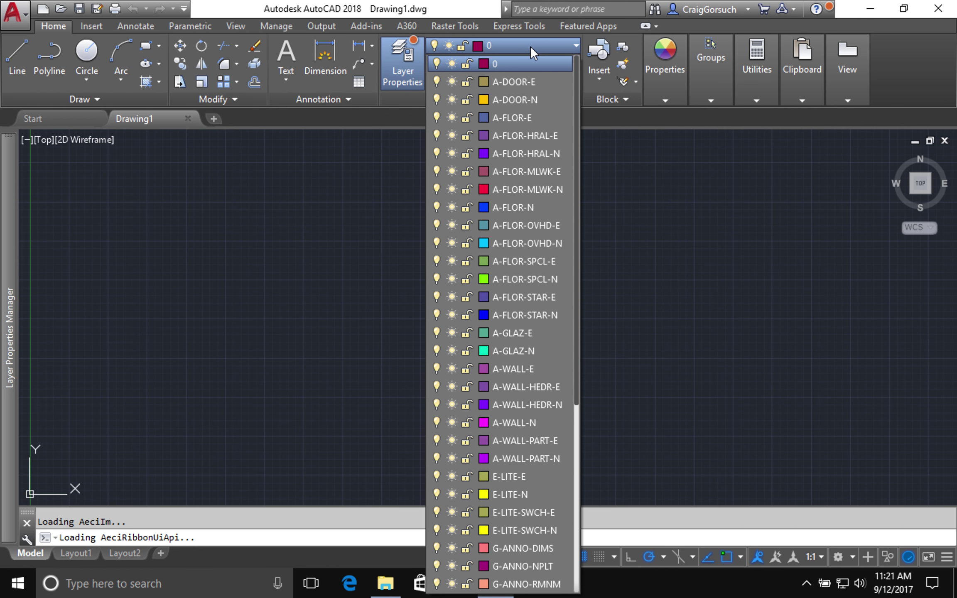
click(618, 170)
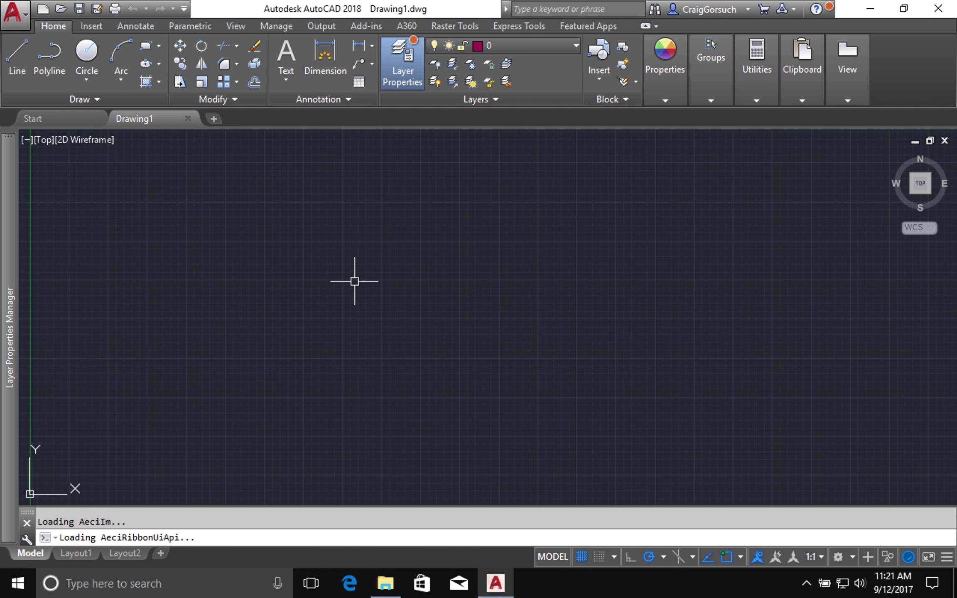
text(rec)
text(0,0)
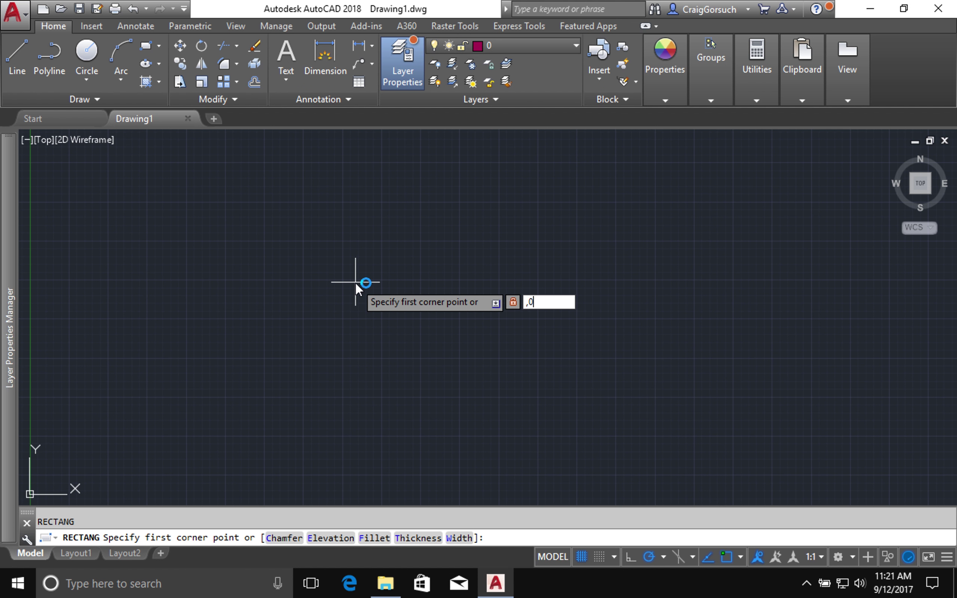
key(Return)
key(BackSpace)
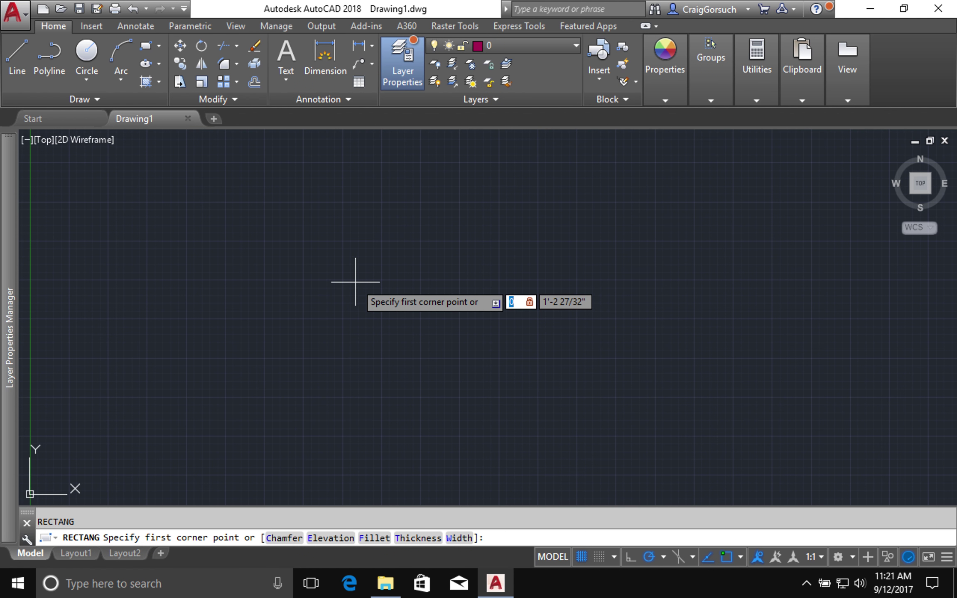
key(Tab)
text(0)
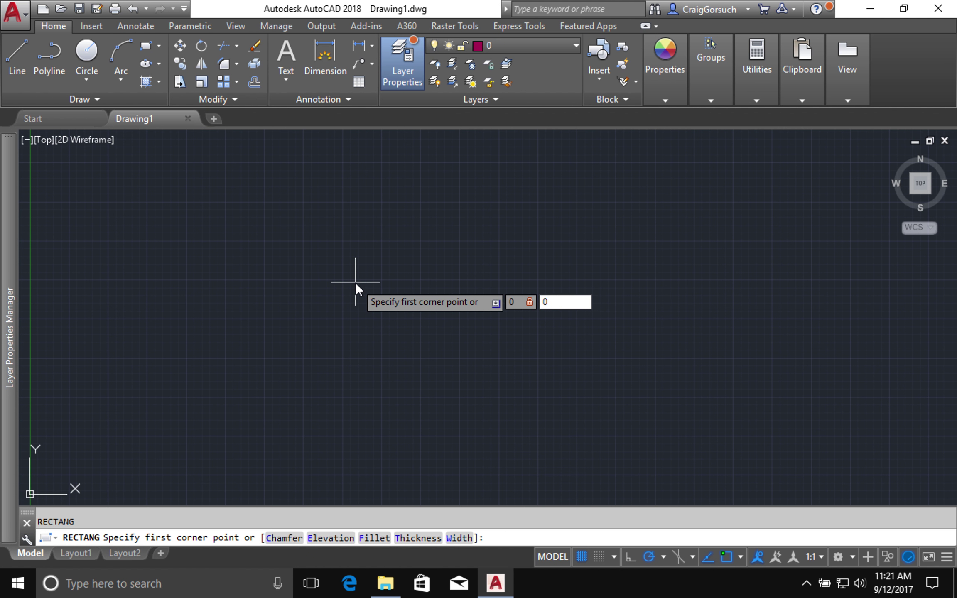
key(Return)
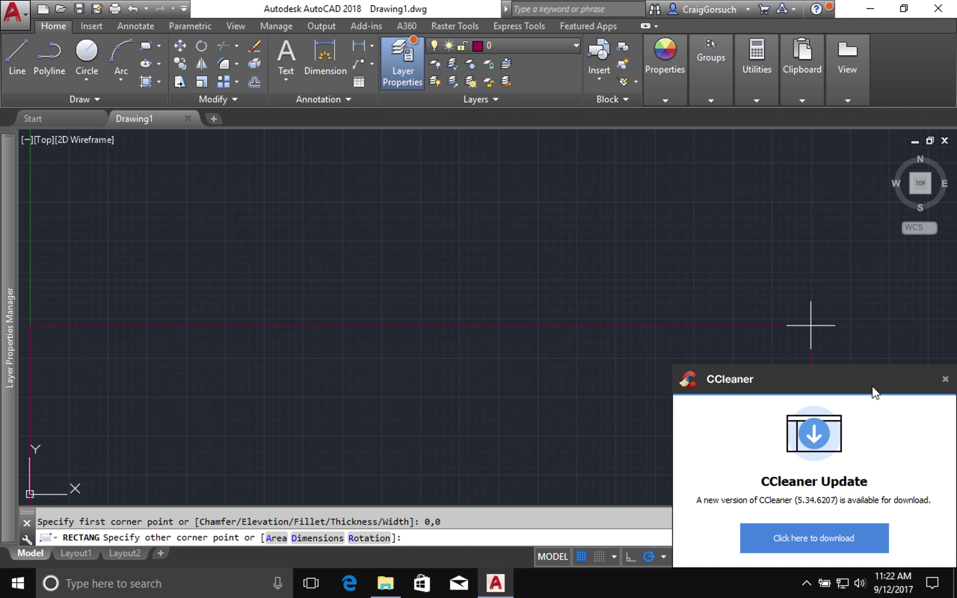
click(946, 379)
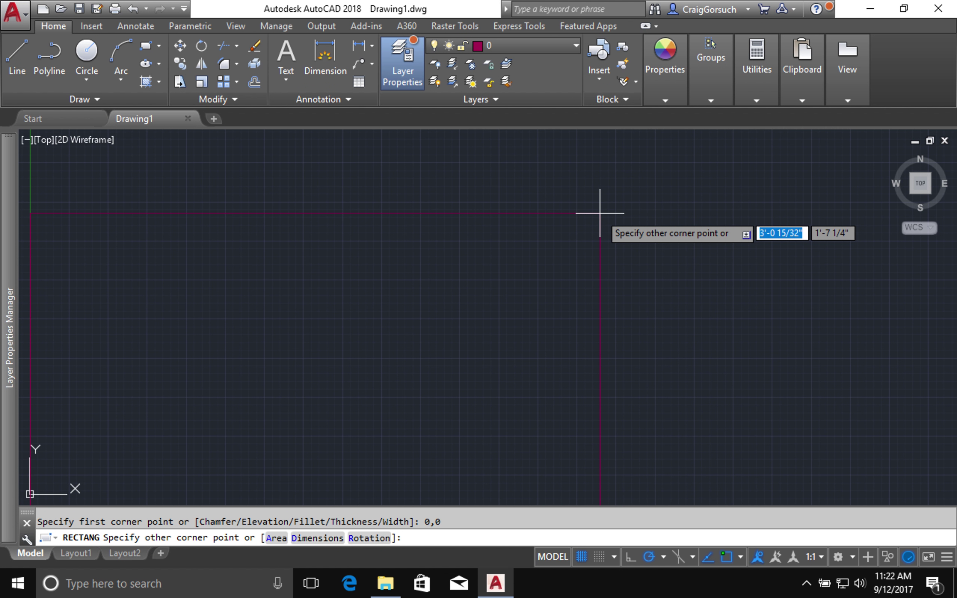
text(24)
key(Tab)
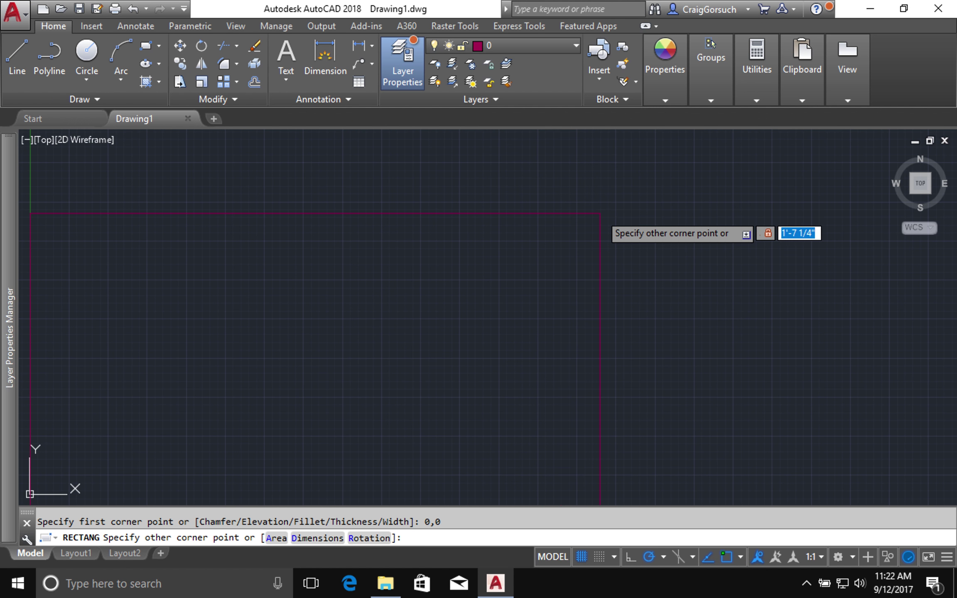
text(22)
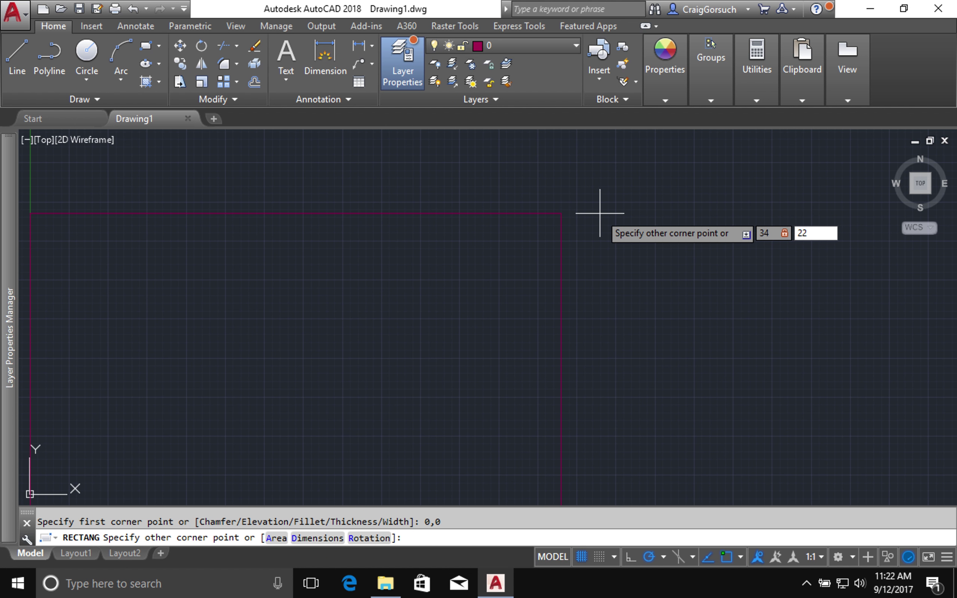
key(Return)
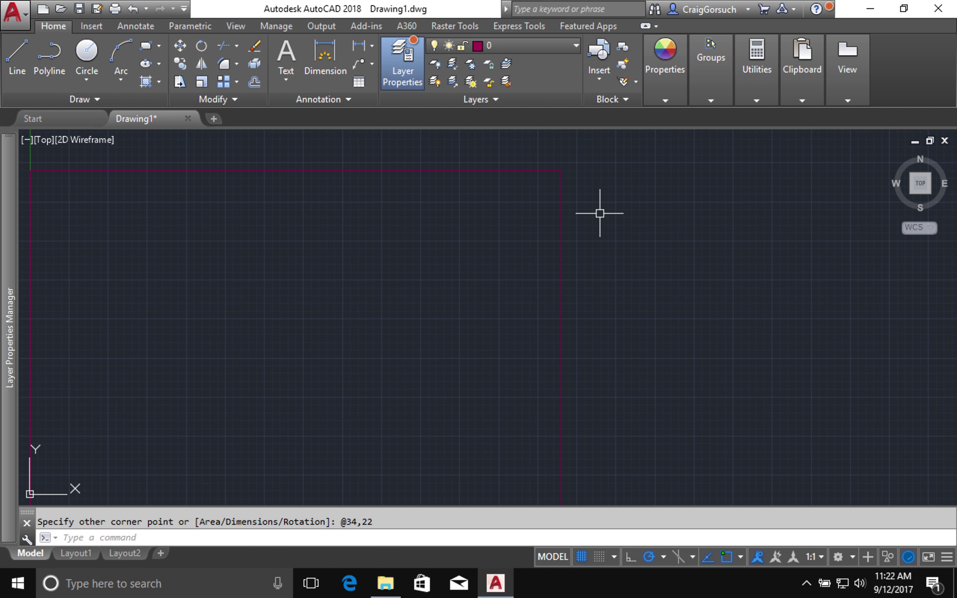
Step: Offset the sheet rectangle 9/16 inch inward to create an inner border
mouse_move(429, 260)
middle_down()
mouse_move(527, 260)
mouse_move(593, 243)
middle_up()
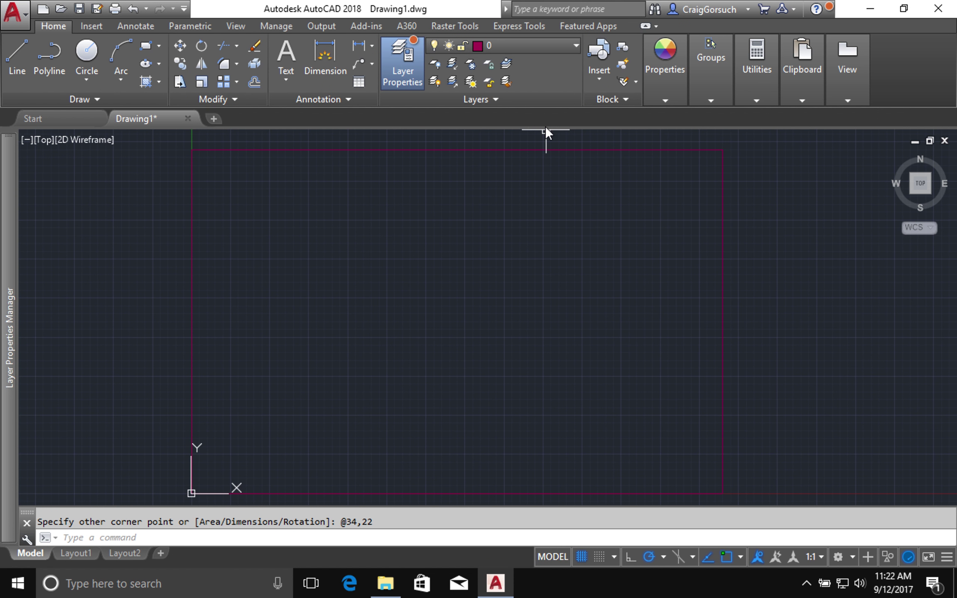
text(o)
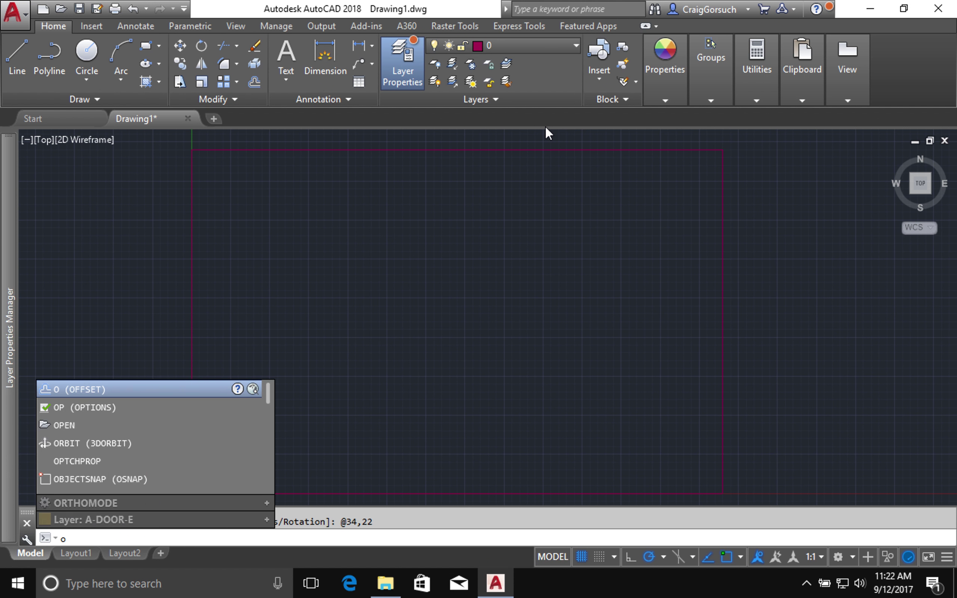
key(Return)
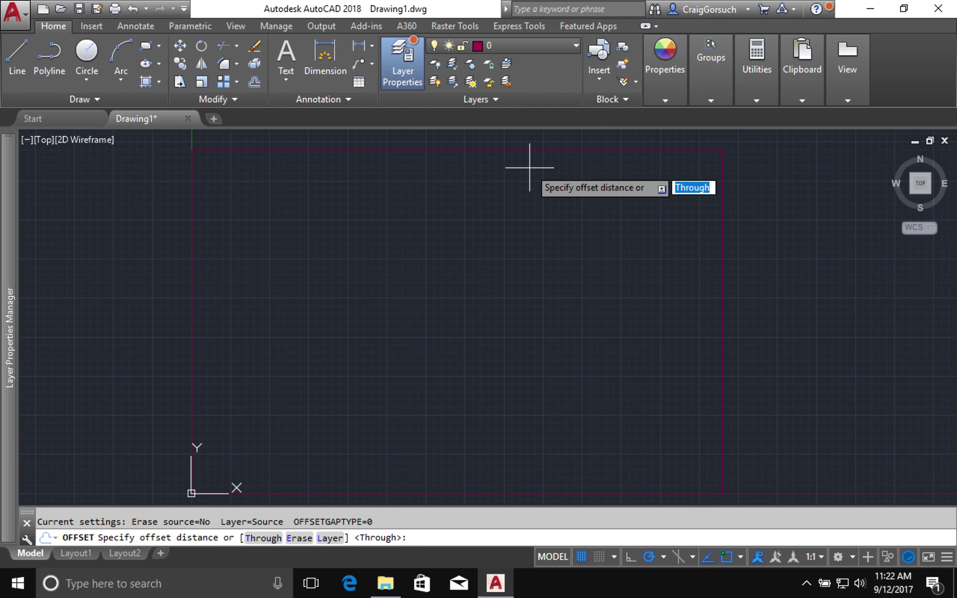
text(9/16)
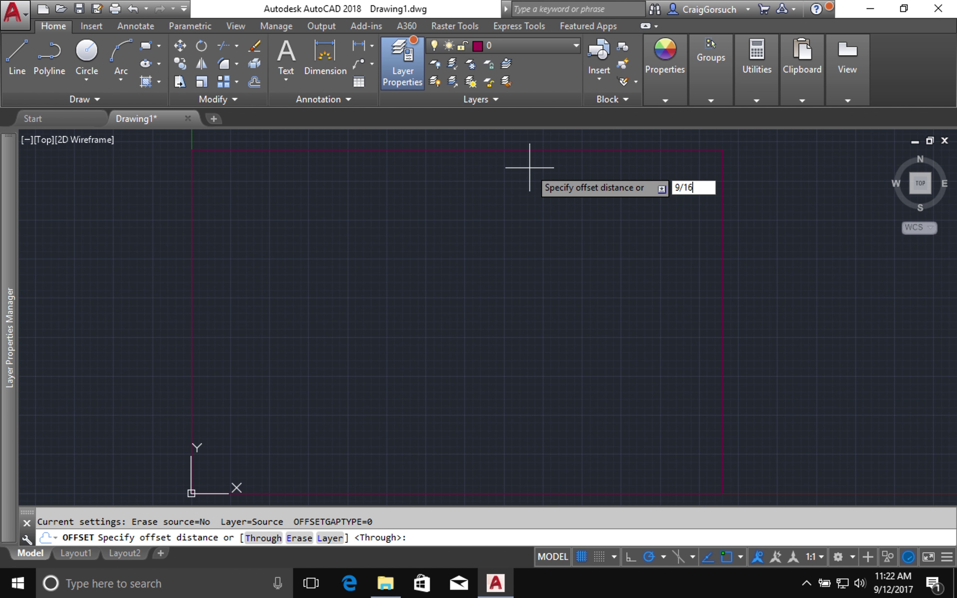
key(Return)
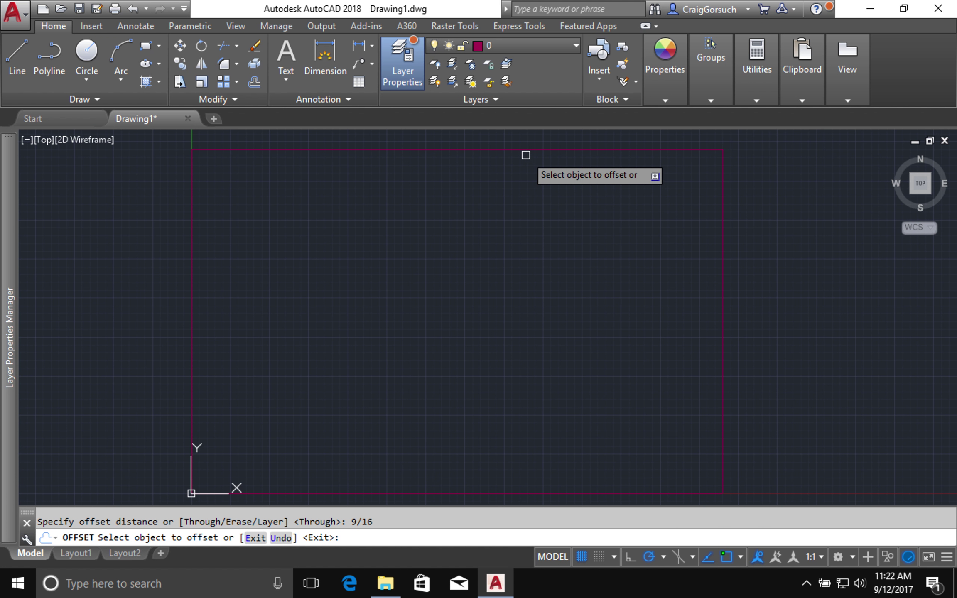
click(524, 150)
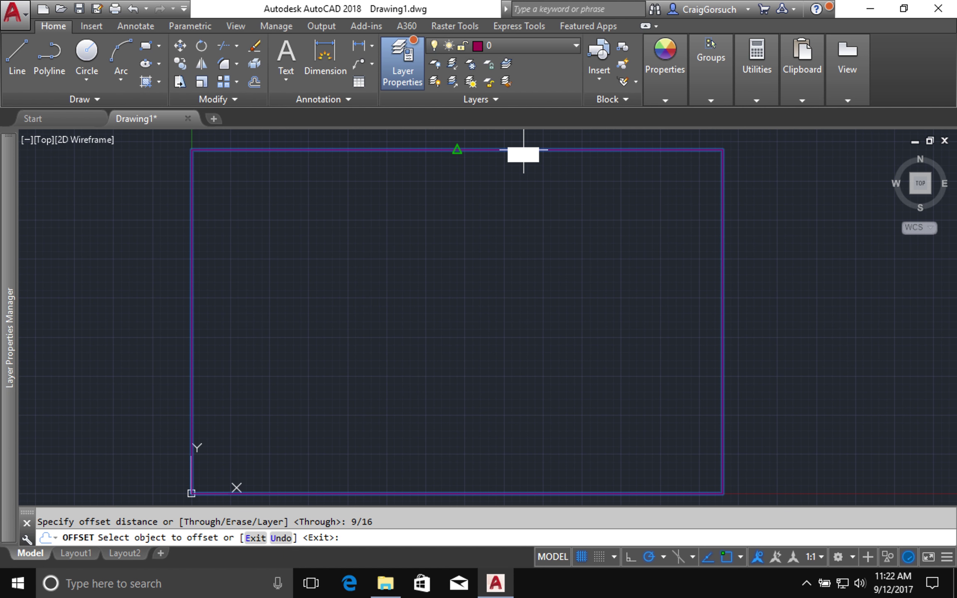
click(528, 198)
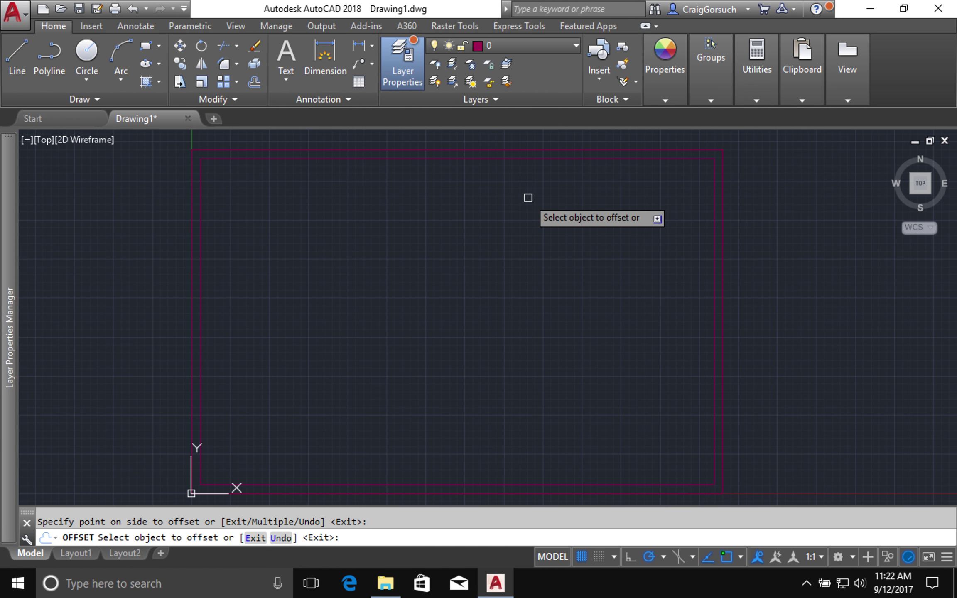
key(Return)
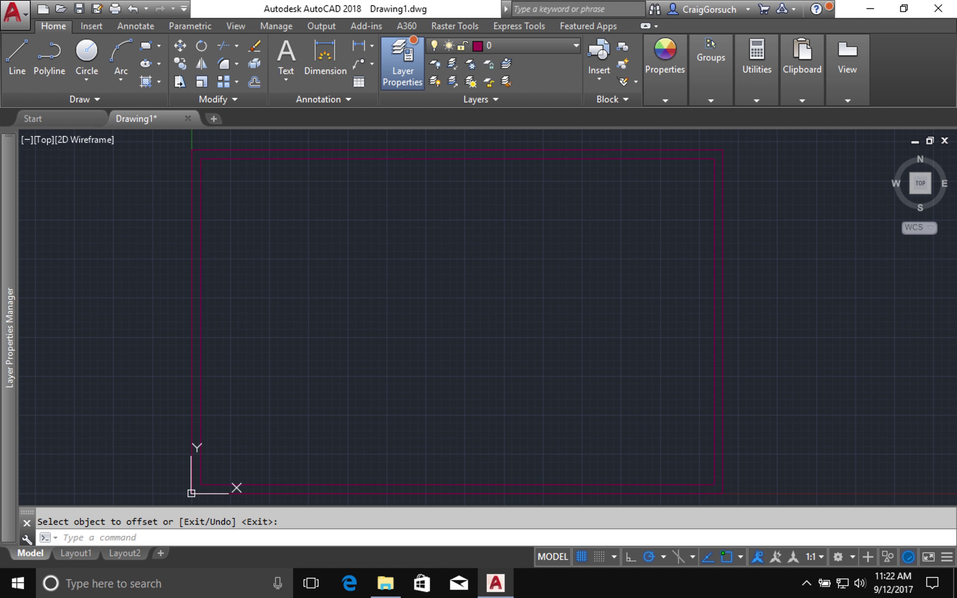
Step: Move the inner border rectangle to layer G-TBLK and deselect it
click(541, 158)
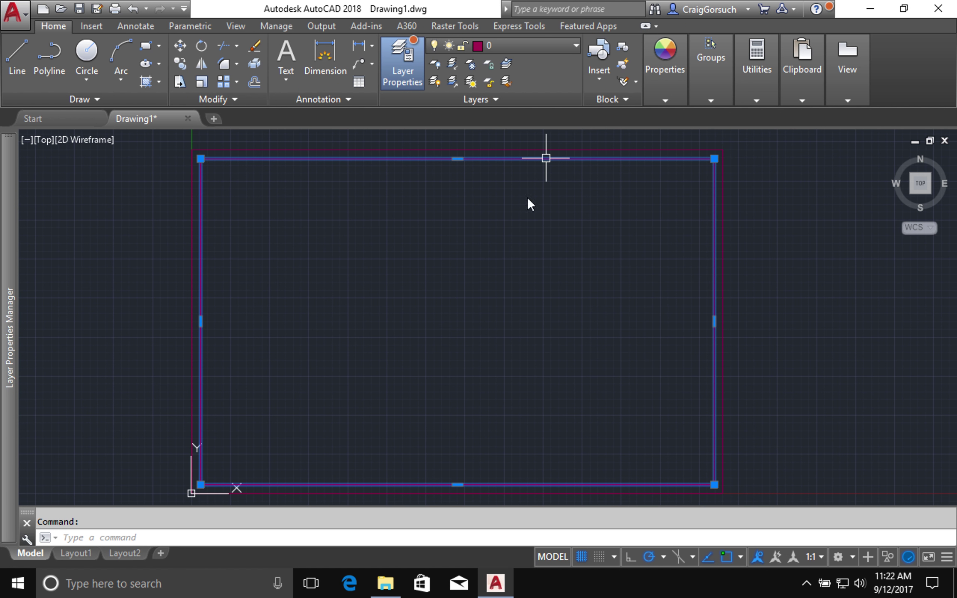
click(544, 47)
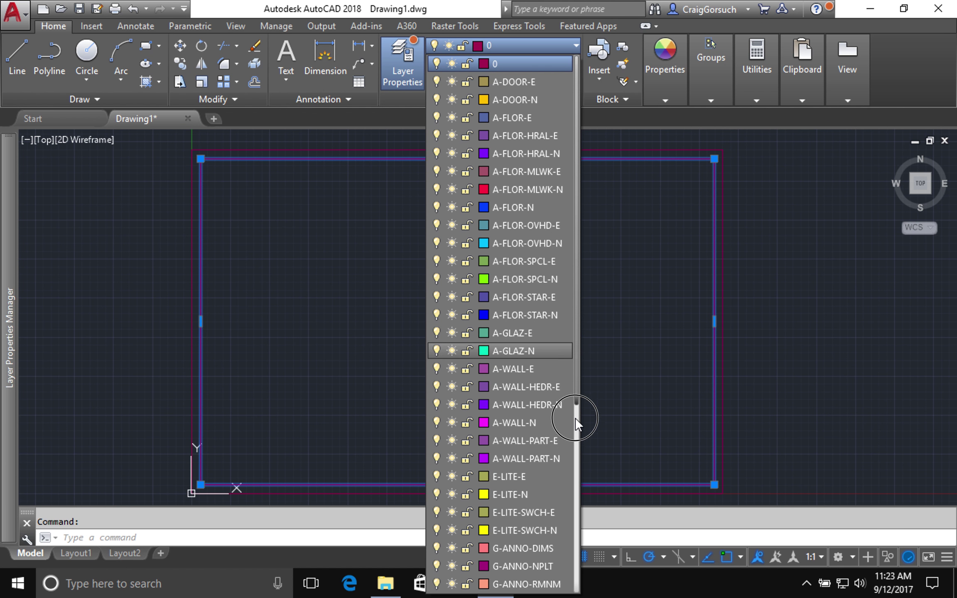
drag(575, 417, 570, 495)
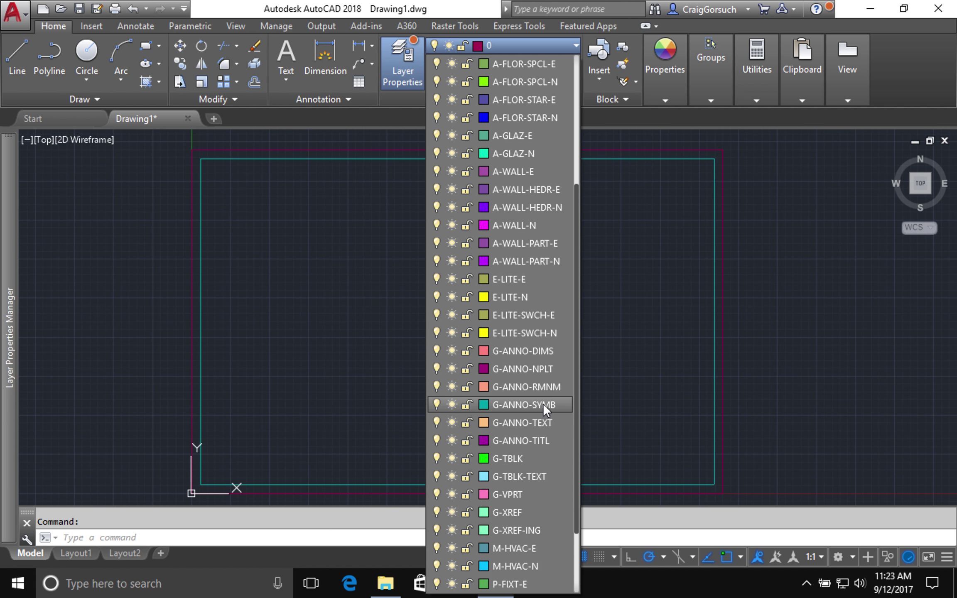
click(531, 458)
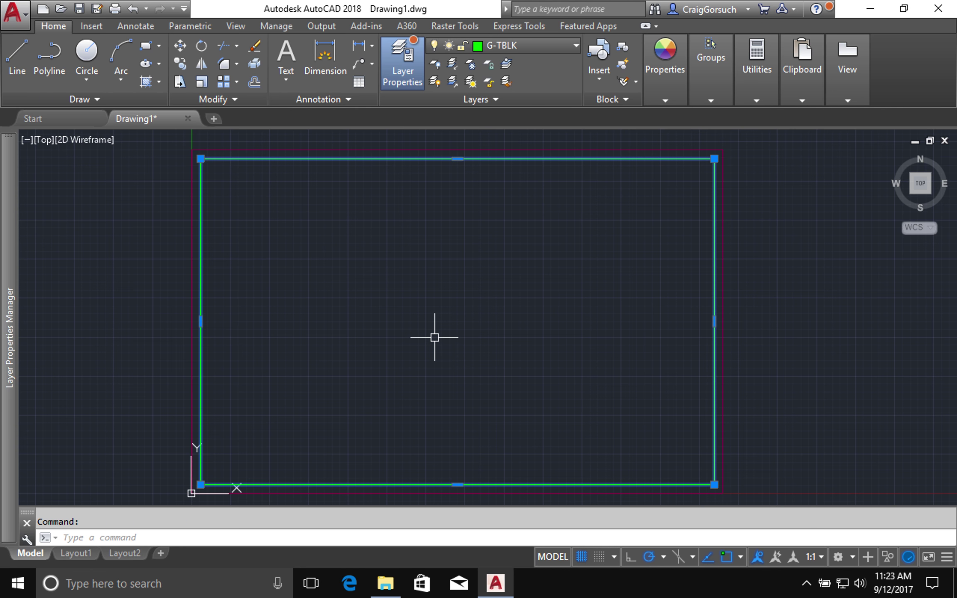
key(Escape)
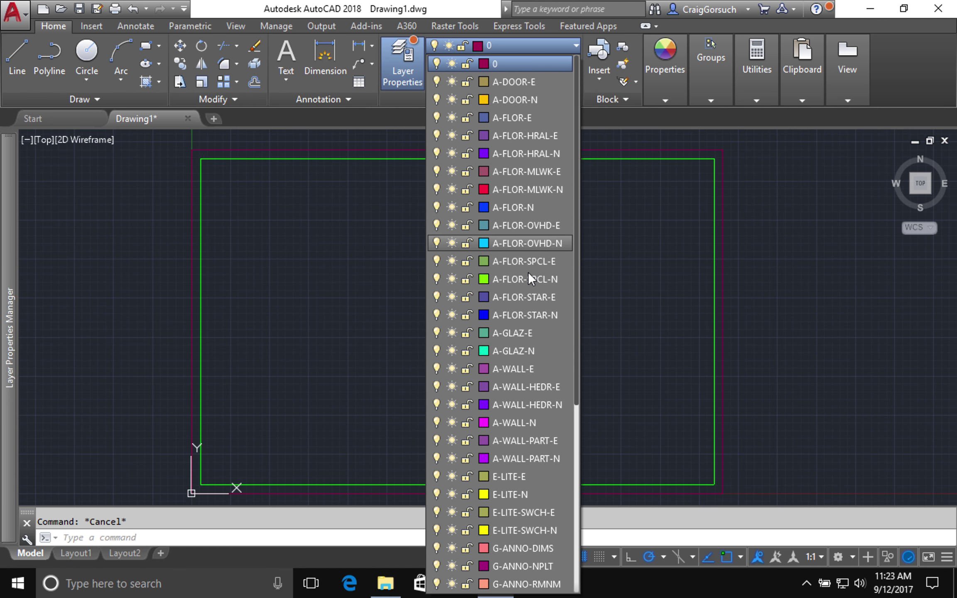
Step: Make G-TBLK the current layer
scroll(527, 278, down, 6)
scroll(526, 291, down, 2)
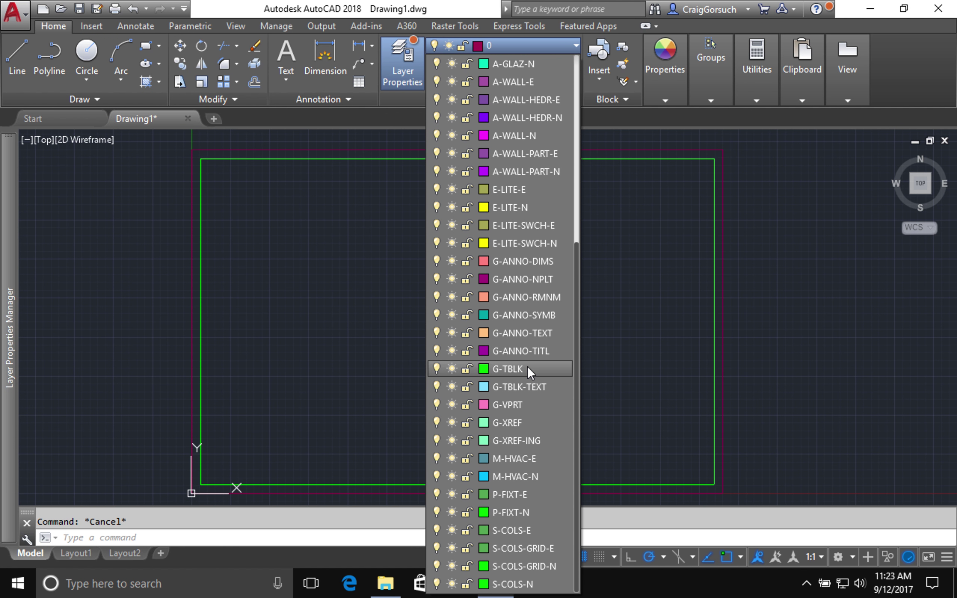
click(521, 369)
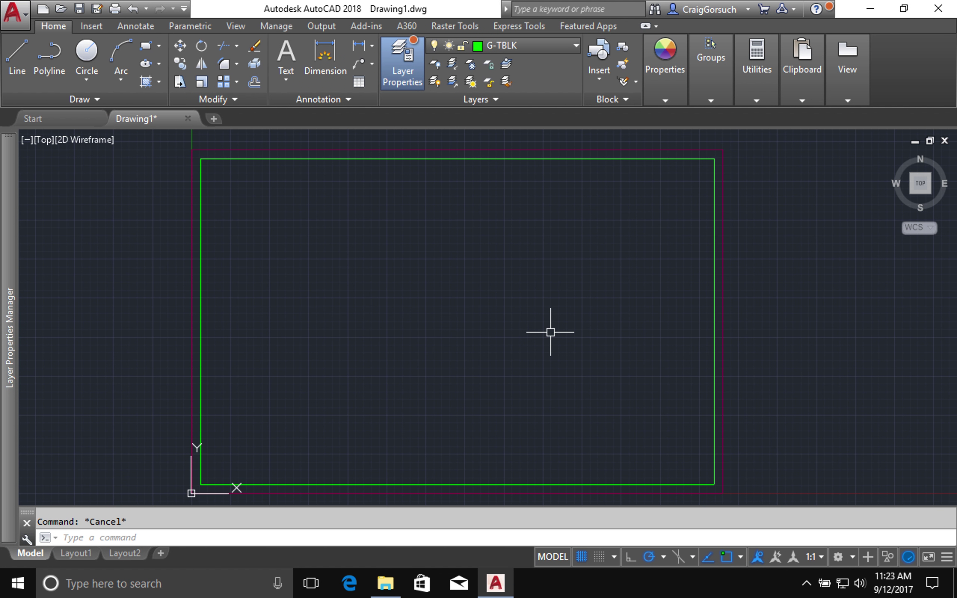
Step: Stretch the left edge of the inner border 15/16 inch inward and deselect the border
click(199, 278)
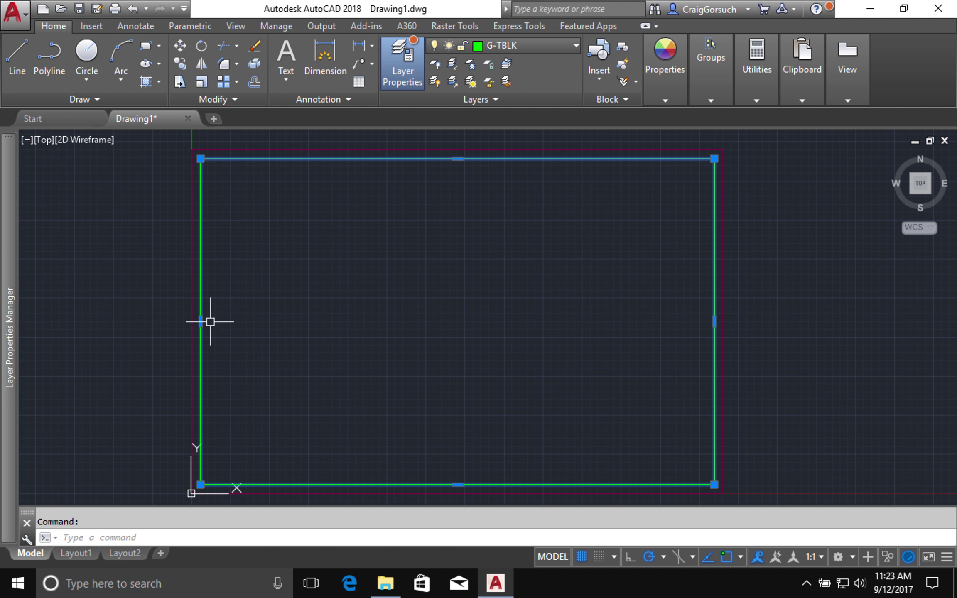
mouse_move(201, 321)
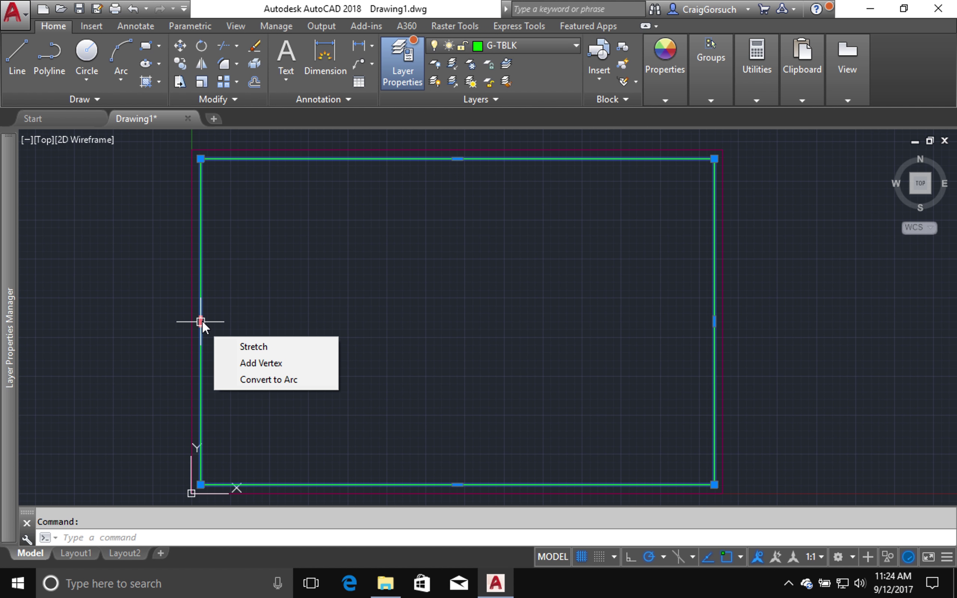
click(201, 322)
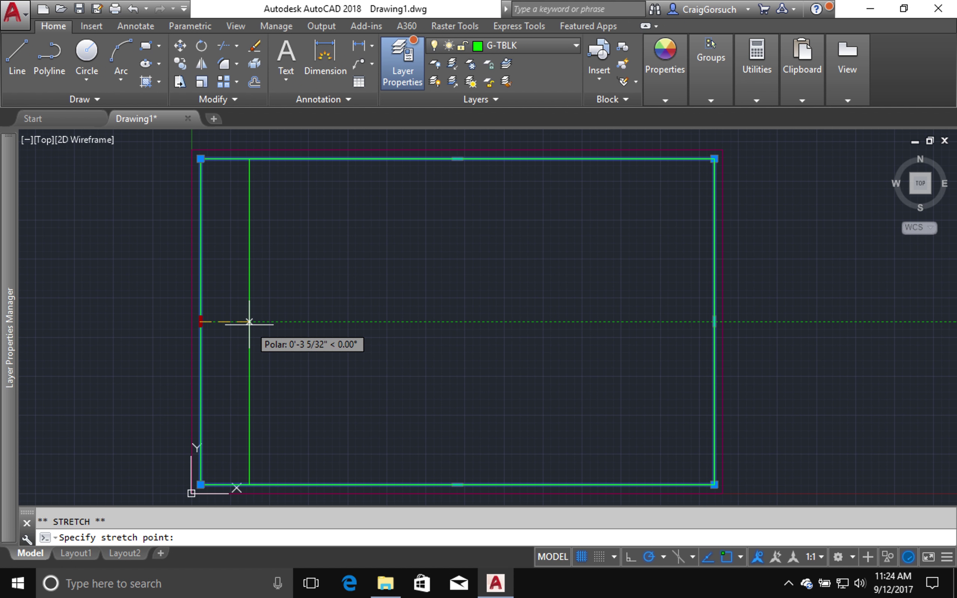
text(1`5)
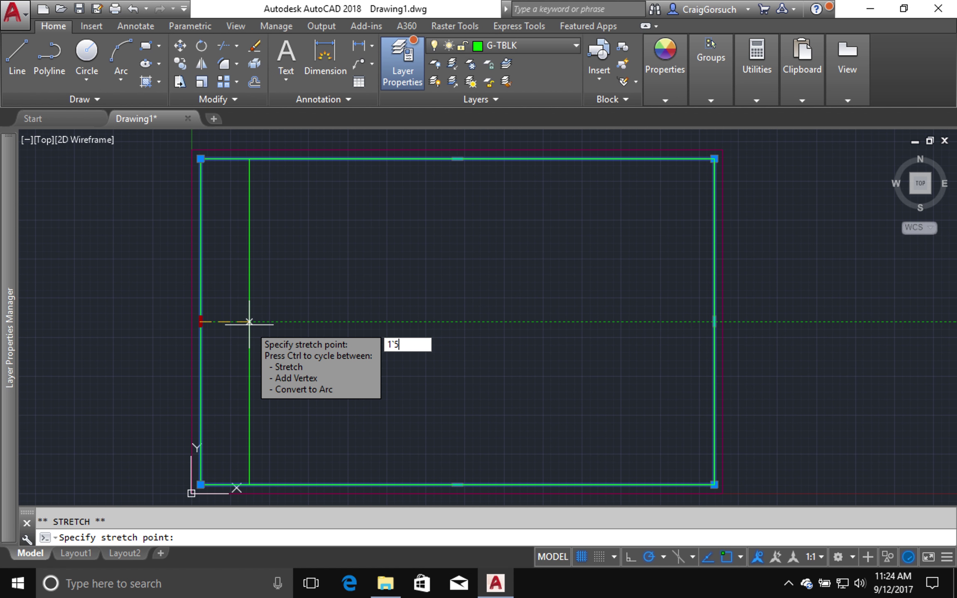
key(BackSpace)
key(BackSpace)
text(5/16)
key(Return)
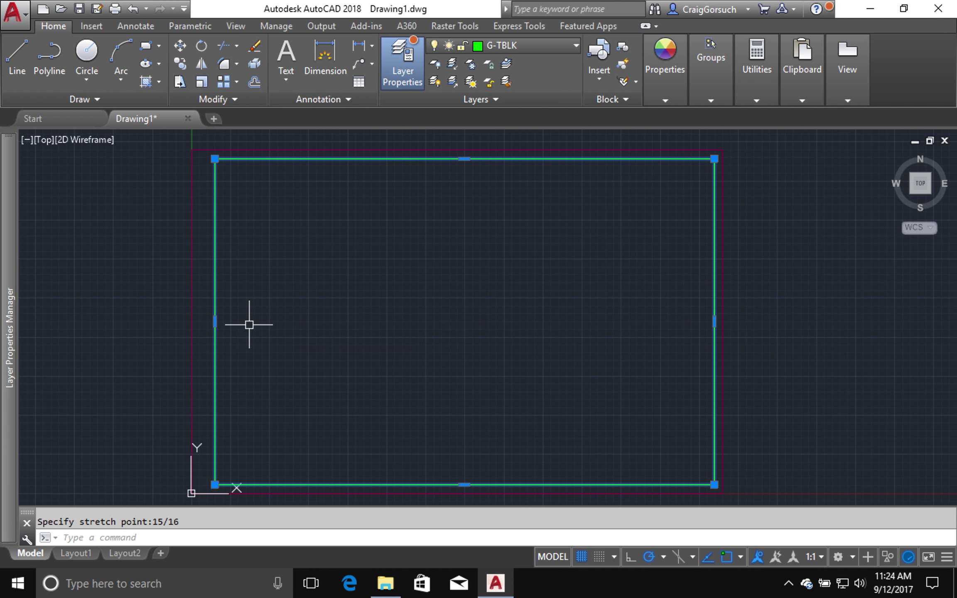
key(Escape)
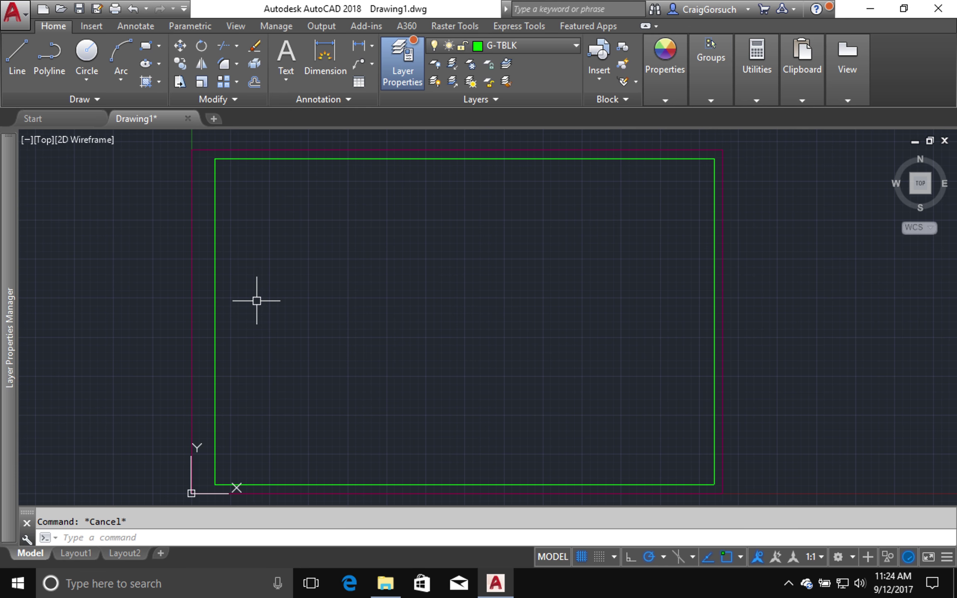
Step: Draw a vertical polyline divider from 3 inches left of the inner border's lower-right corner up to its top edge
scroll(728, 495, down, 2)
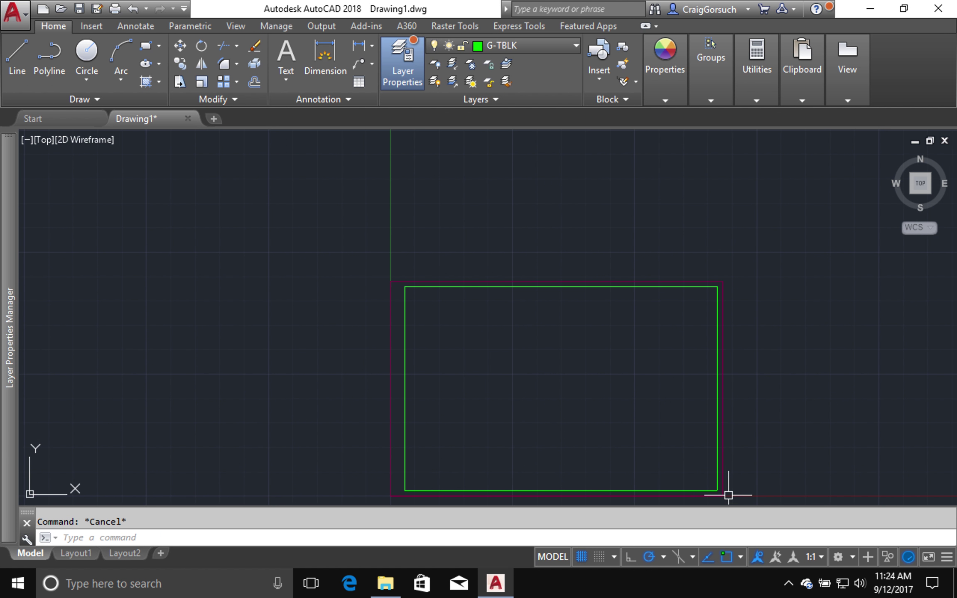
scroll(728, 495, up, 5)
scroll(624, 470, down, 3)
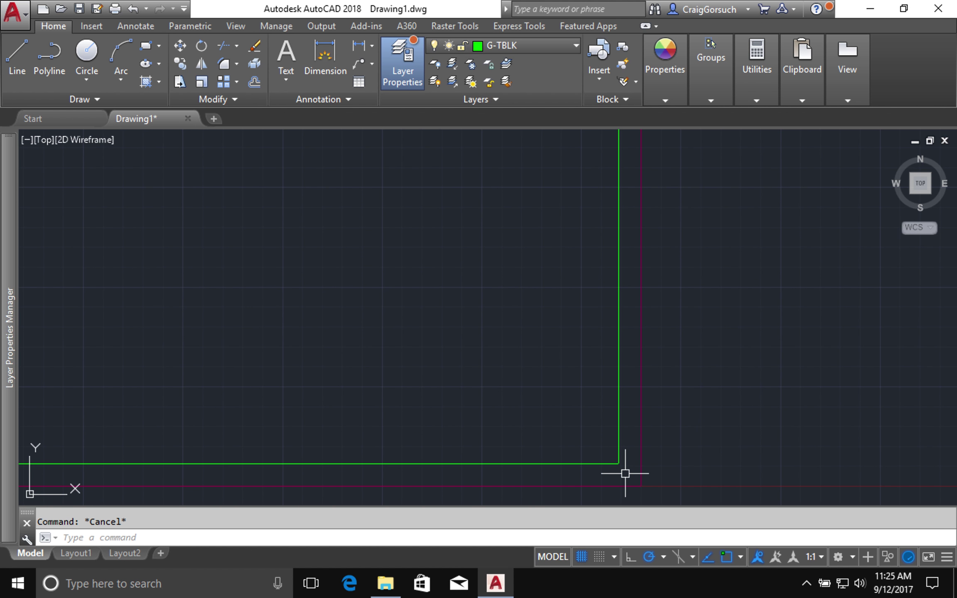
text(pl)
key(Escape)
text(pl)
key(Return)
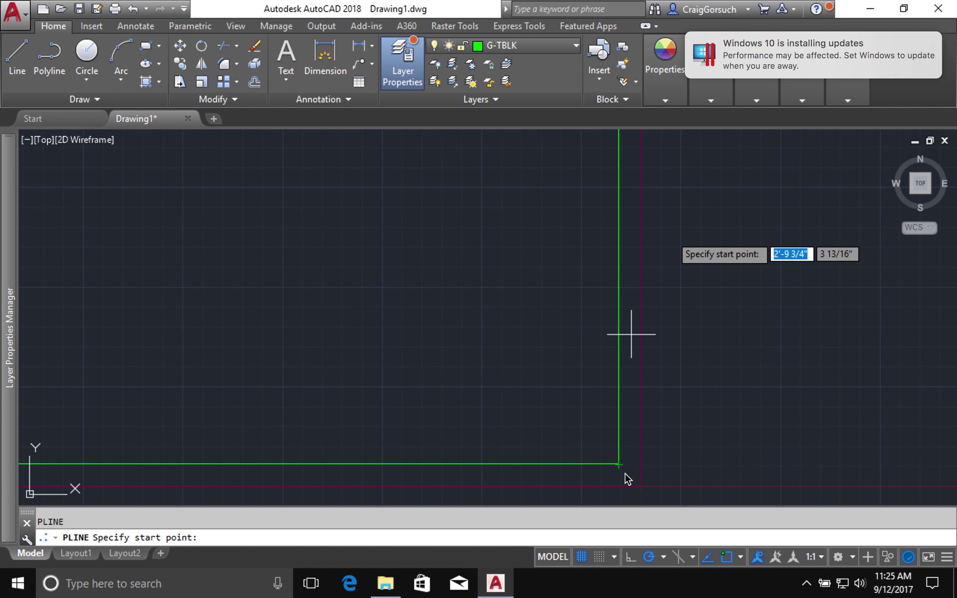
mouse_move(758, 66)
click(756, 94)
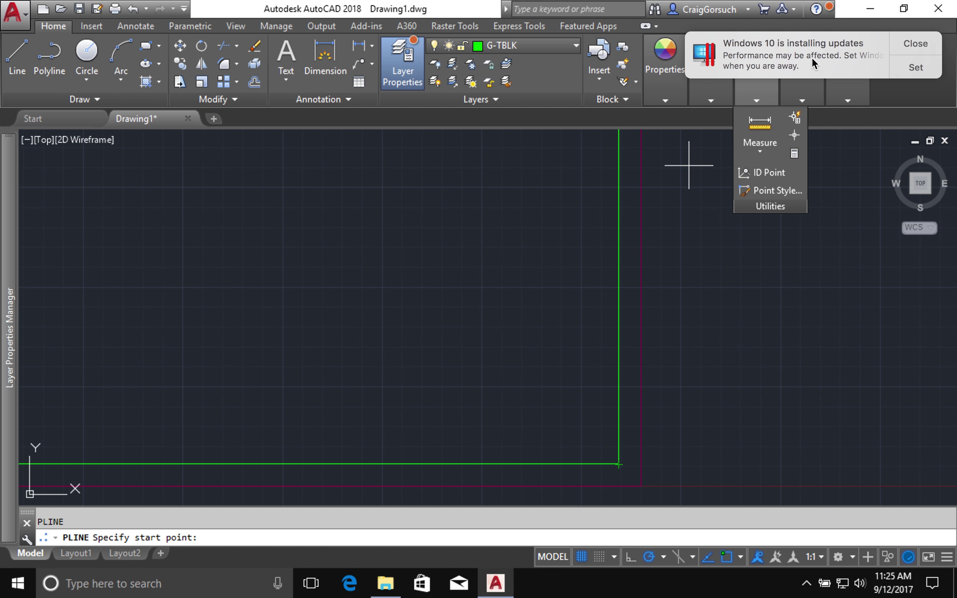
click(915, 44)
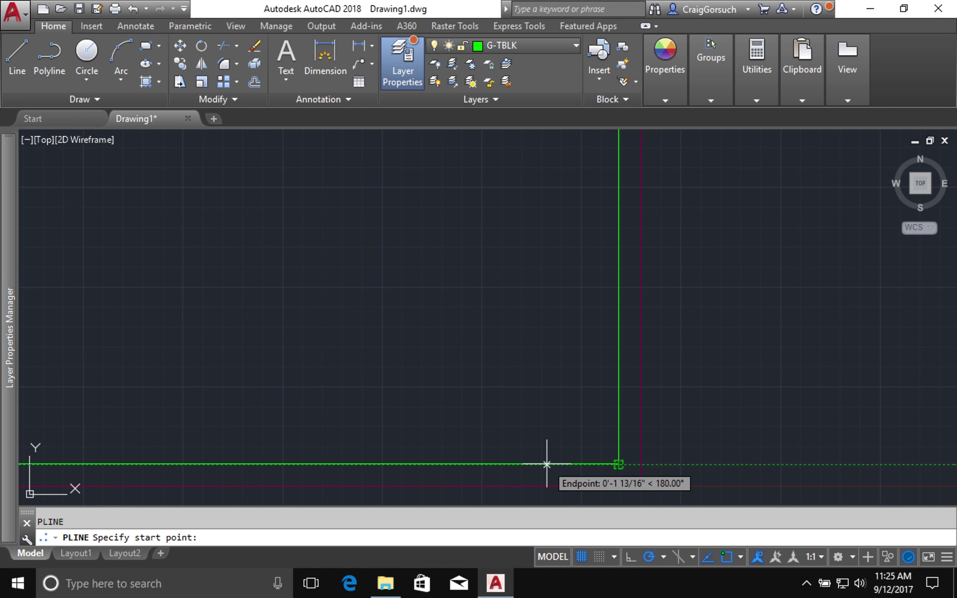
text(3)
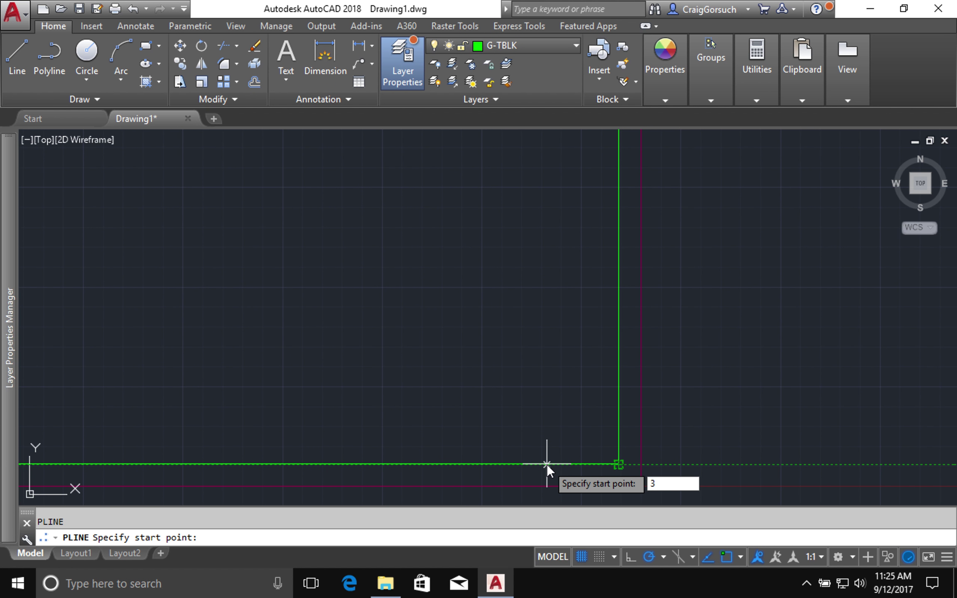
key(Return)
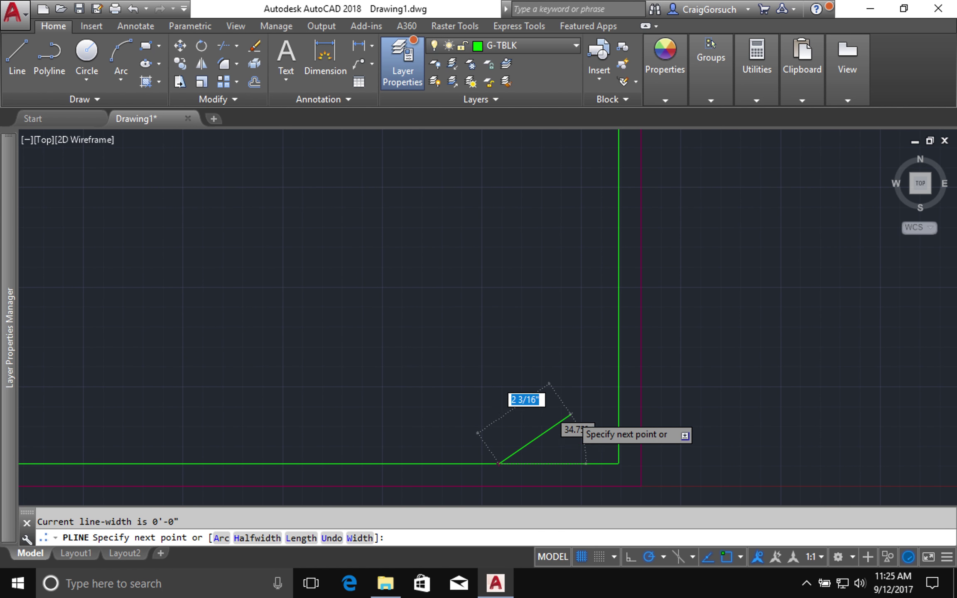
scroll(571, 413, down, 1)
scroll(560, 332, down, 3)
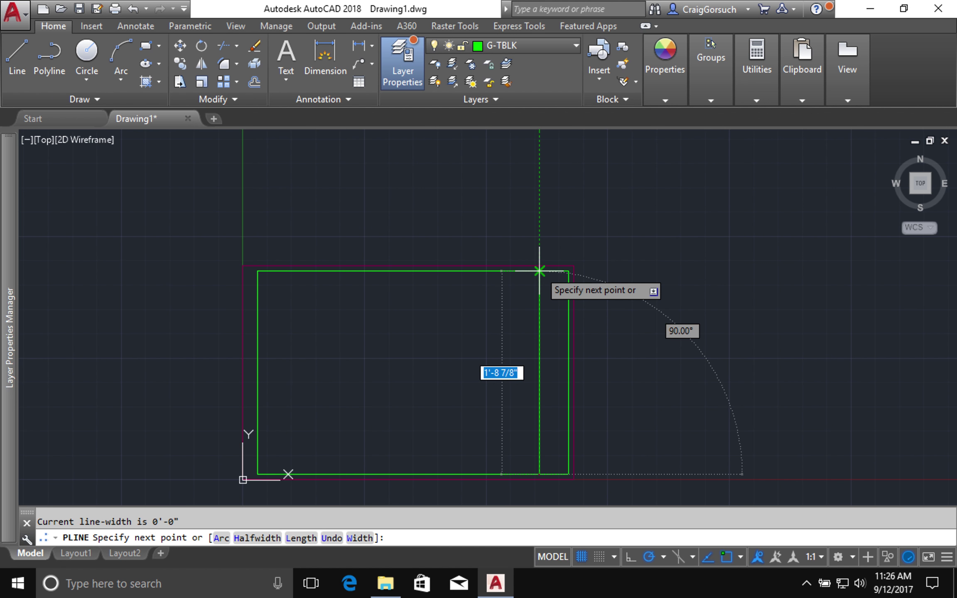
click(539, 271)
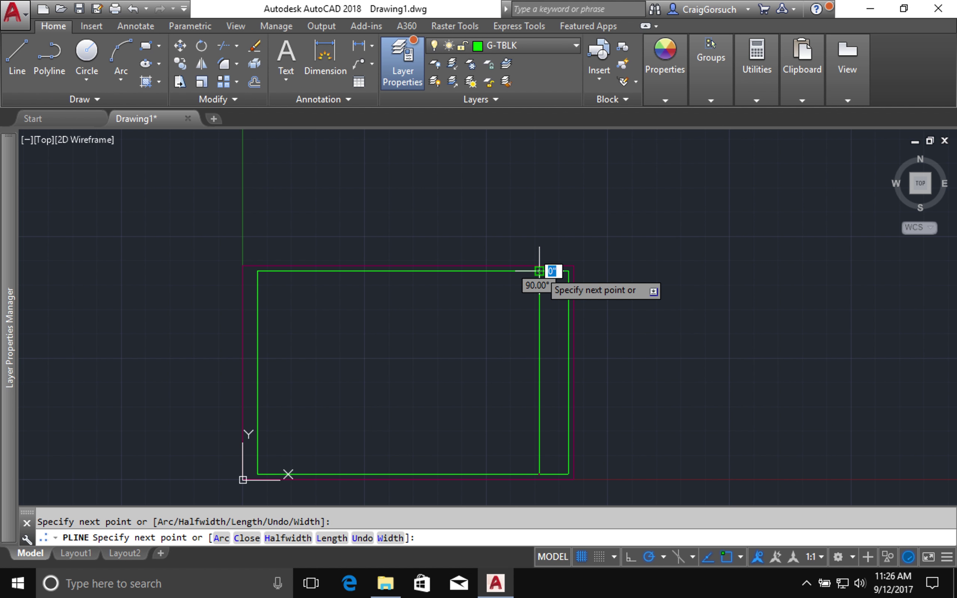
key(Return)
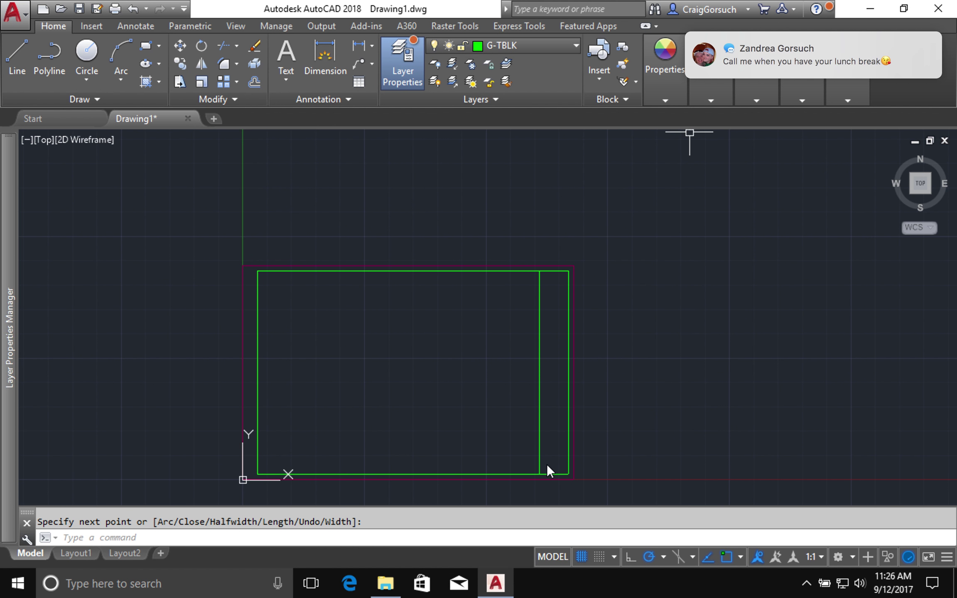
click(756, 100)
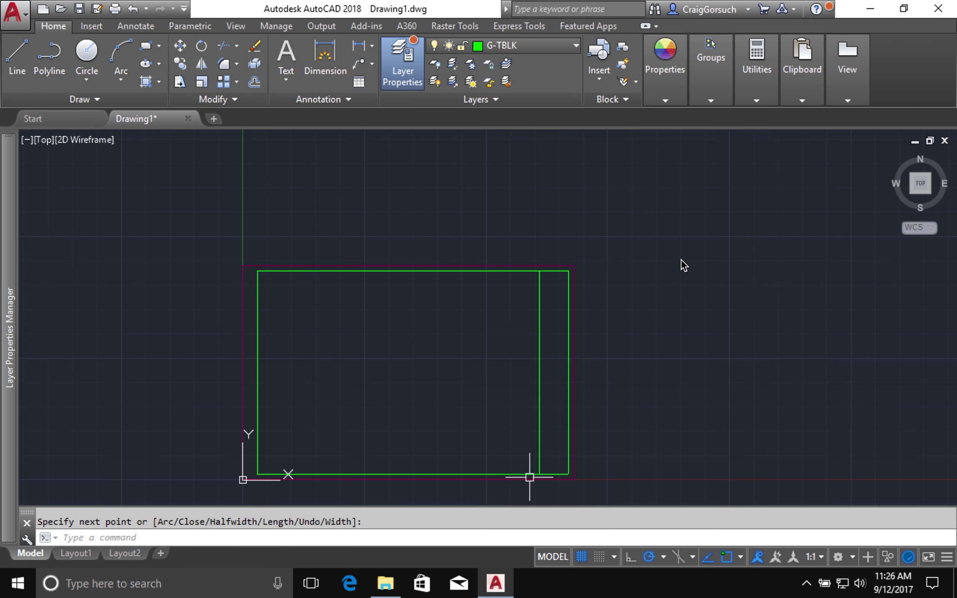
Step: Set the global width of the inner border and the vertical divider polylines to 1/8 inch and deselect them
scroll(530, 478, up, 2)
scroll(560, 482, up, 3)
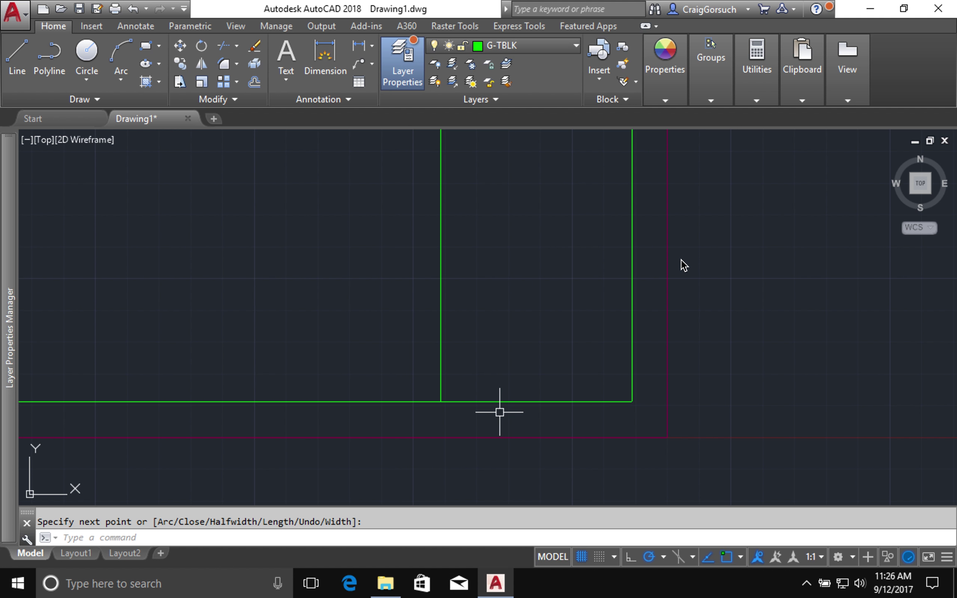
mouse_move(500, 412)
mouse_down()
mouse_move(401, 363)
mouse_move(479, 365)
mouse_up()
click(479, 365)
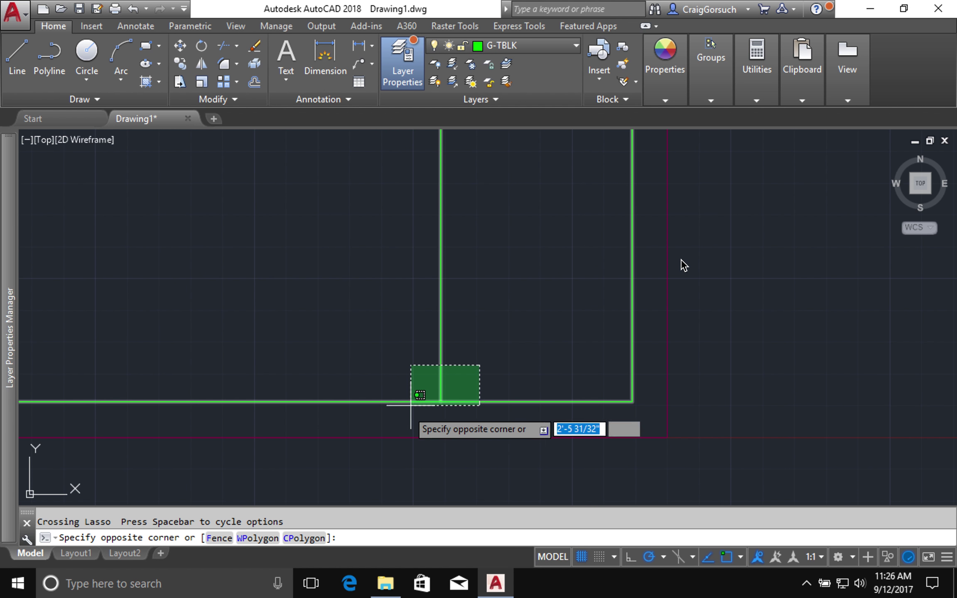
click(402, 423)
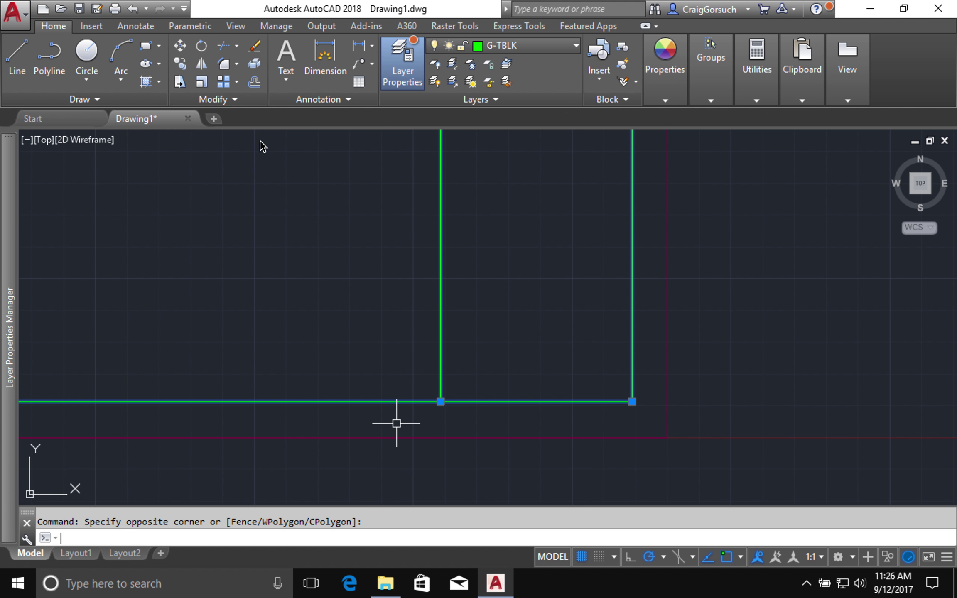
click(236, 26)
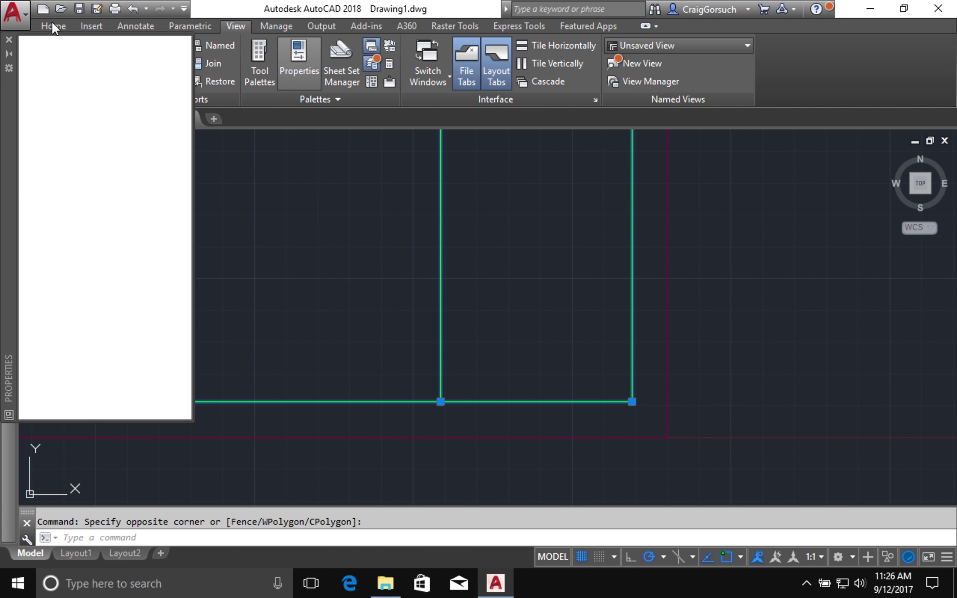
click(52, 21)
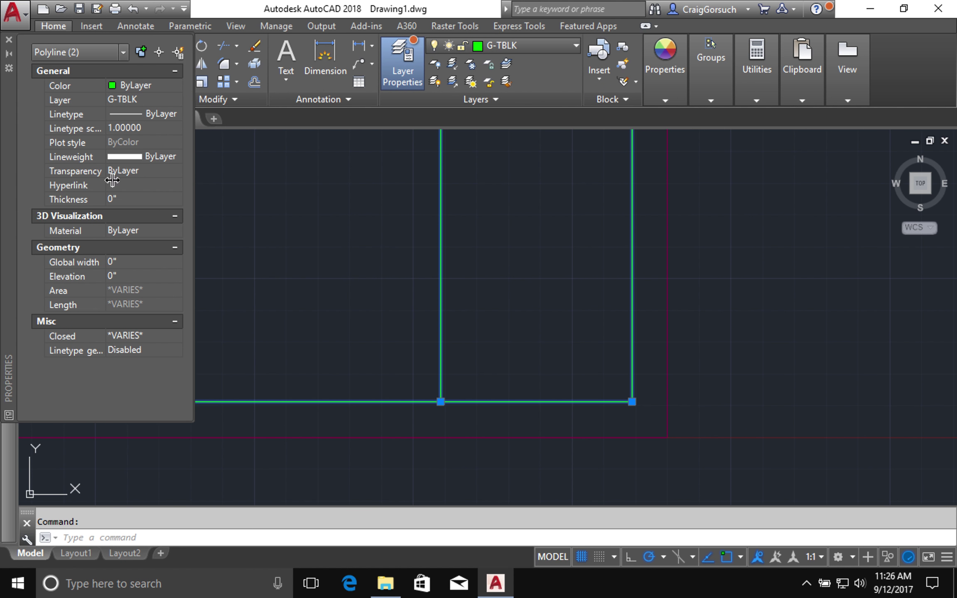
click(136, 262)
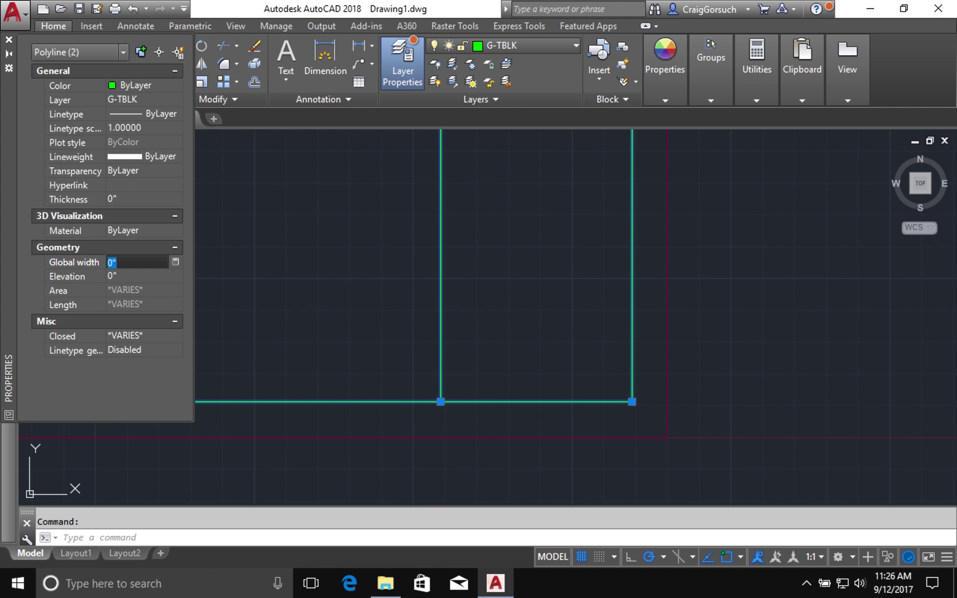
text(1/8)
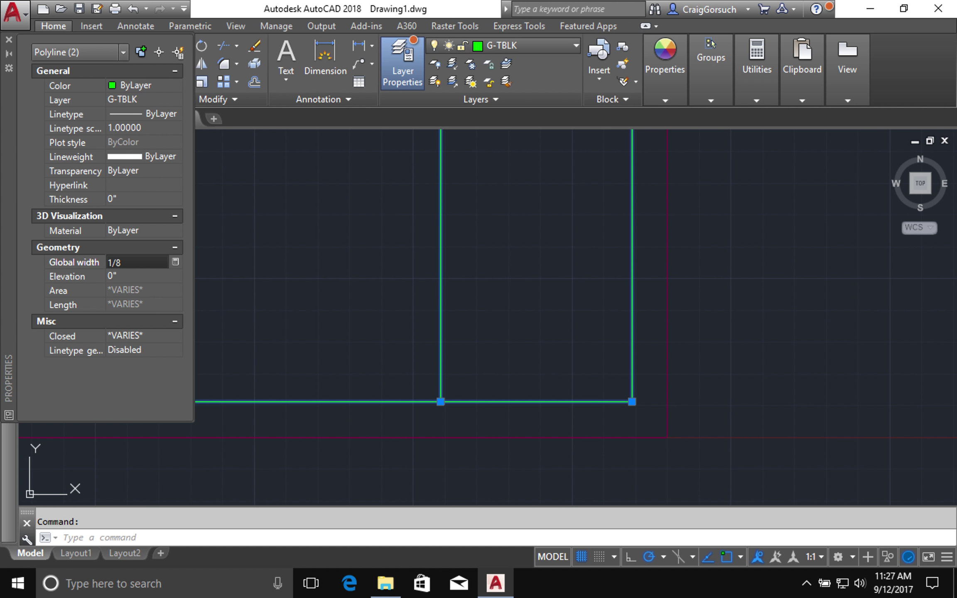
key(Return)
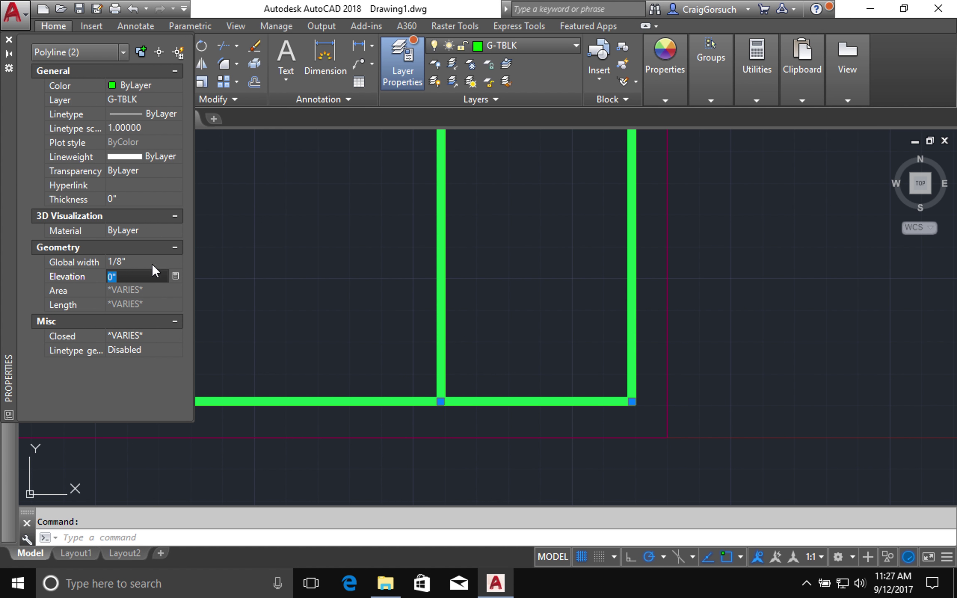
key(Escape)
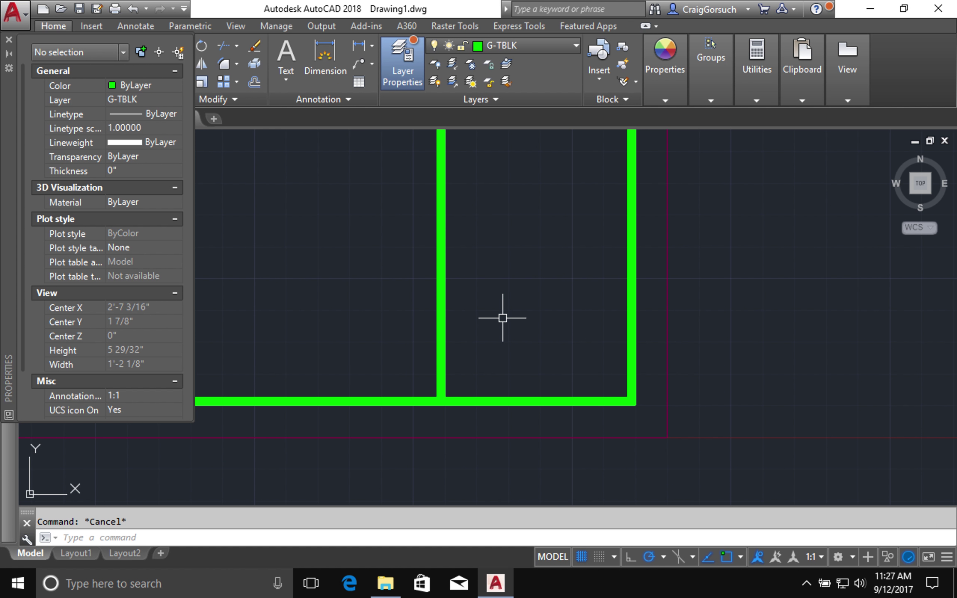
Step: Anchor the Properties palette on the left, collapsed below the Layer Properties Manager
scroll(502, 318, up, 4)
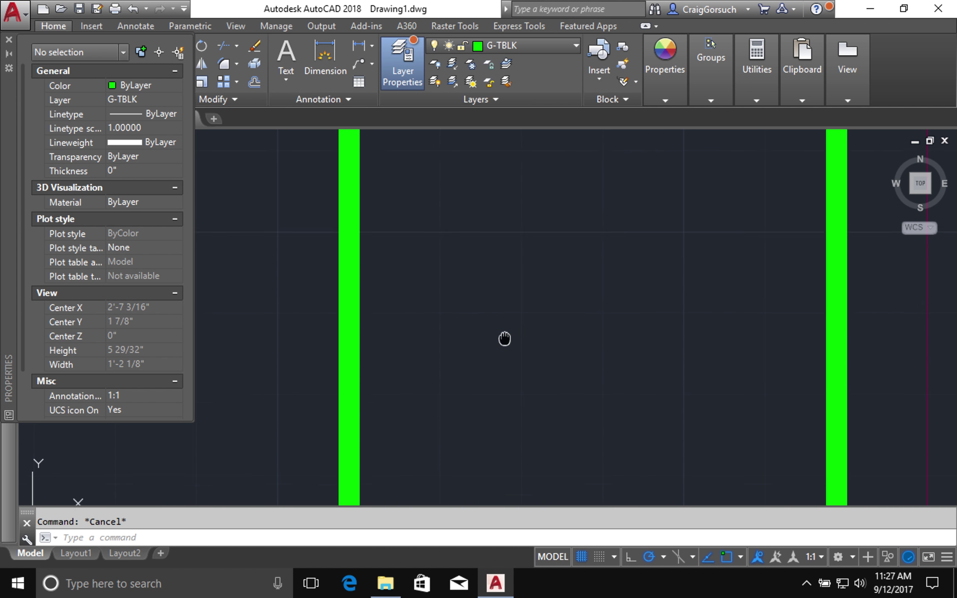
scroll(505, 355, down, 4)
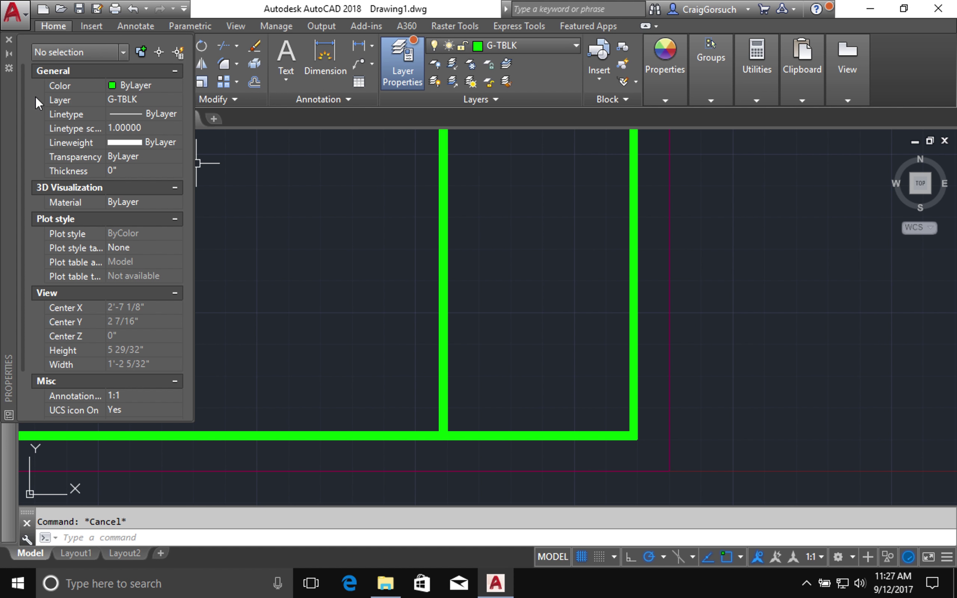
right_click(7, 140)
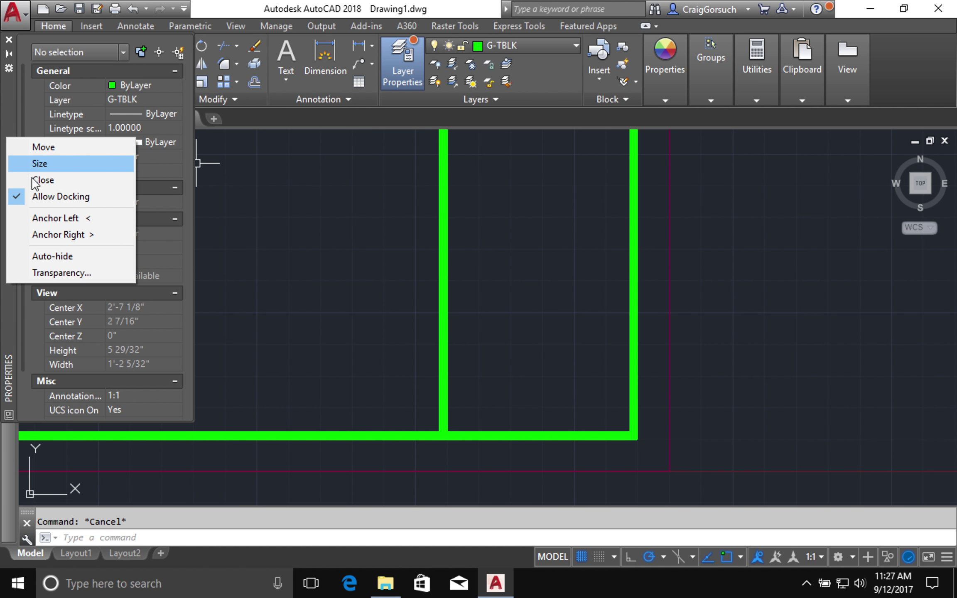
click(82, 218)
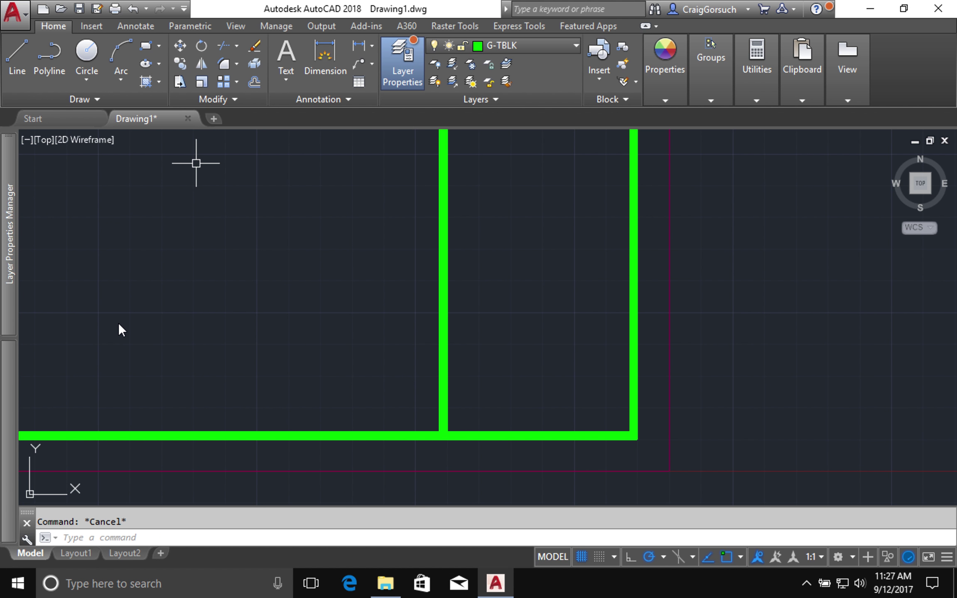
mouse_move(9, 360)
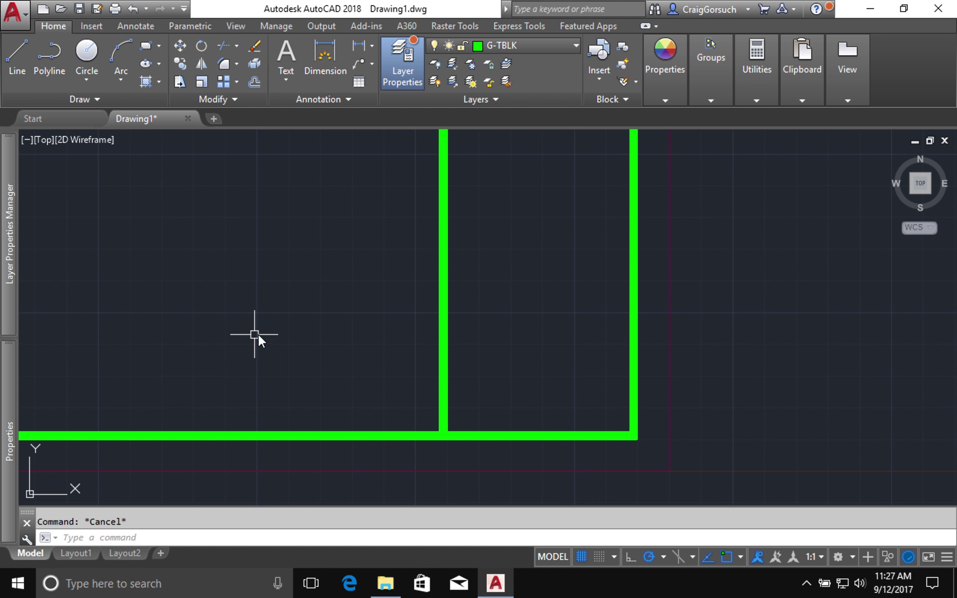
Step: Draw a horizontal line from the vertical divider, 1 inch above its lower end, across to the border's right edge
text(l)
key(Return)
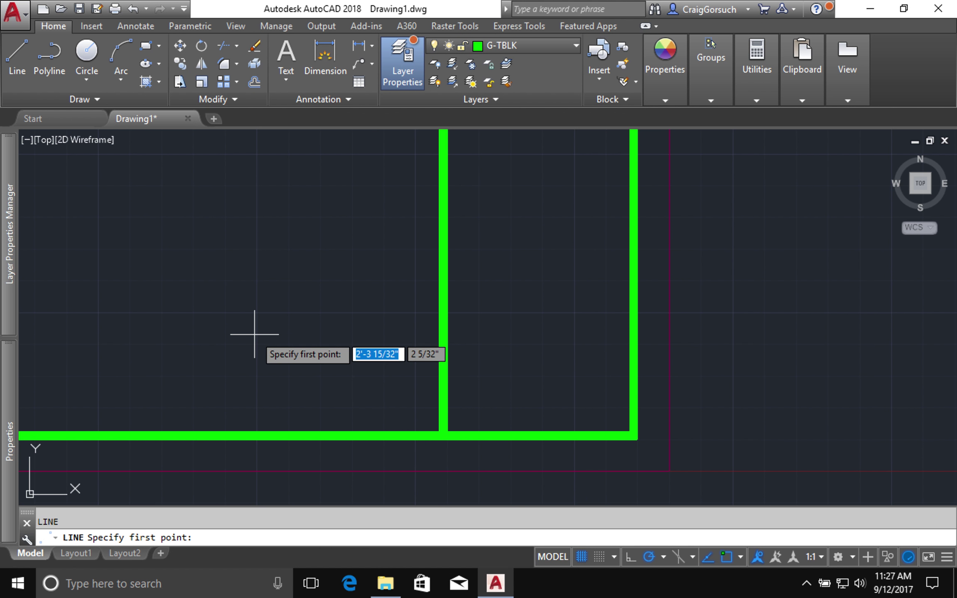
click(443, 390)
text(1)
key(Return)
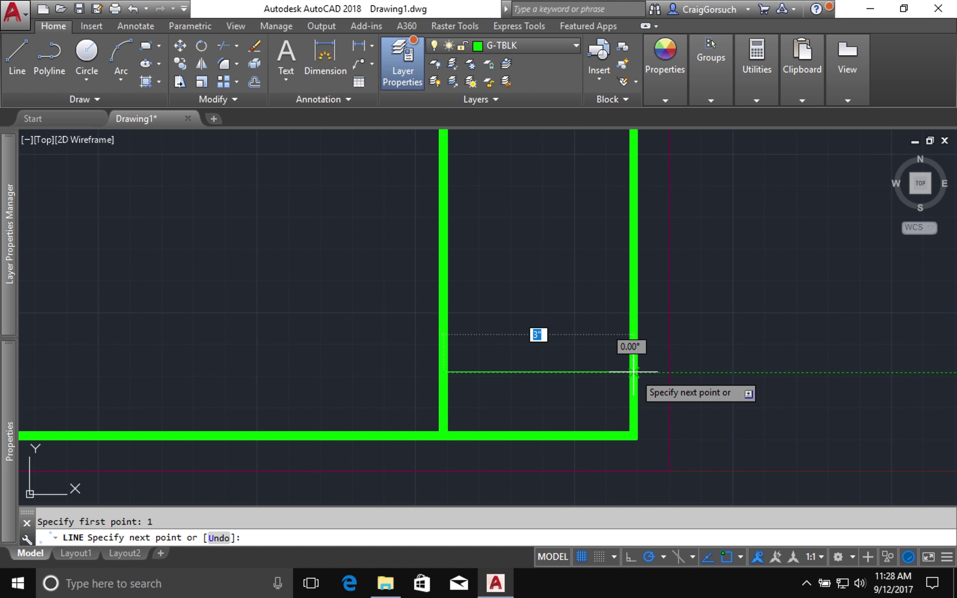
click(633, 372)
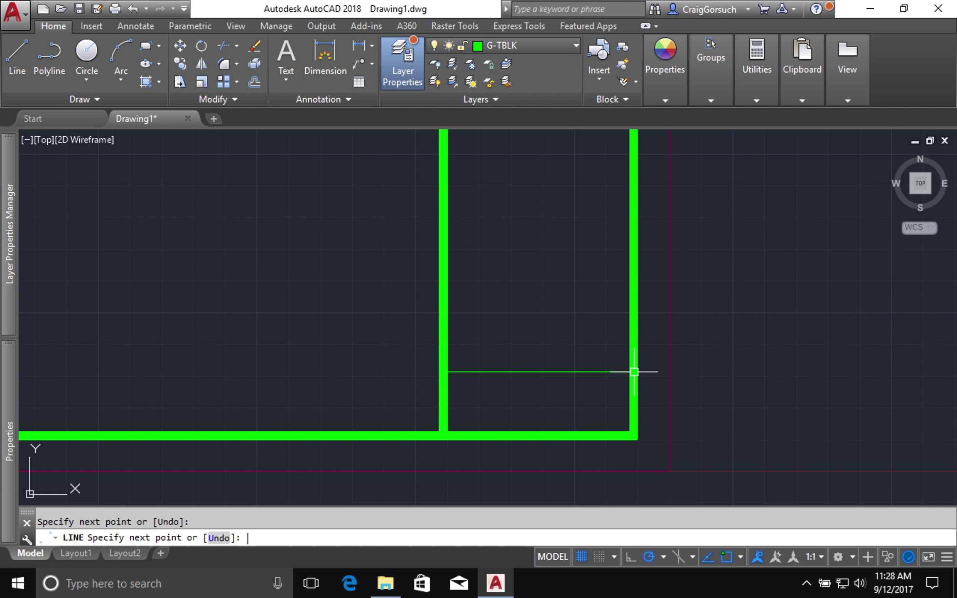
key(Return)
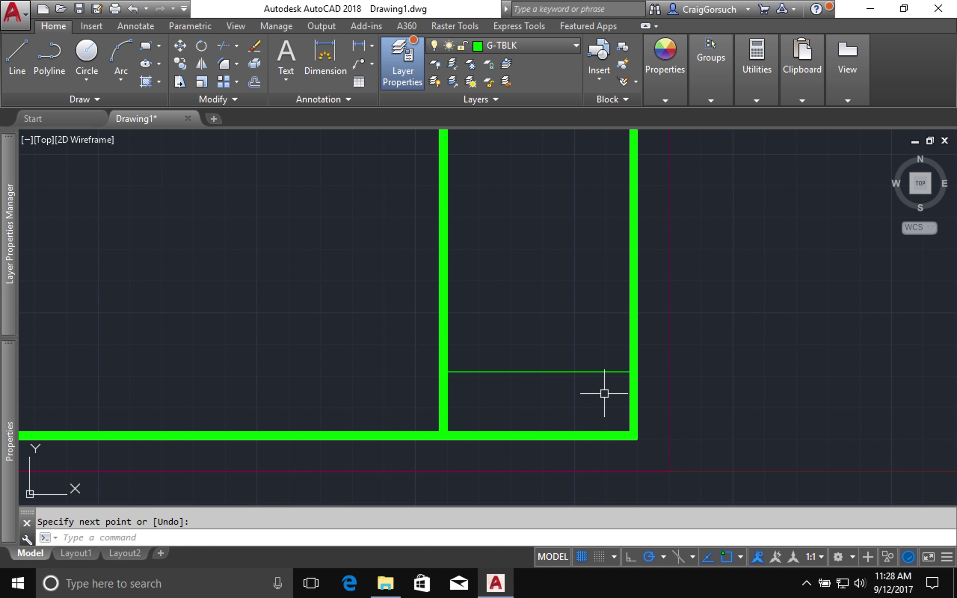
Step: Offset the title strip's horizontal row line upward by 3/4 inch
text(of)
key(Return)
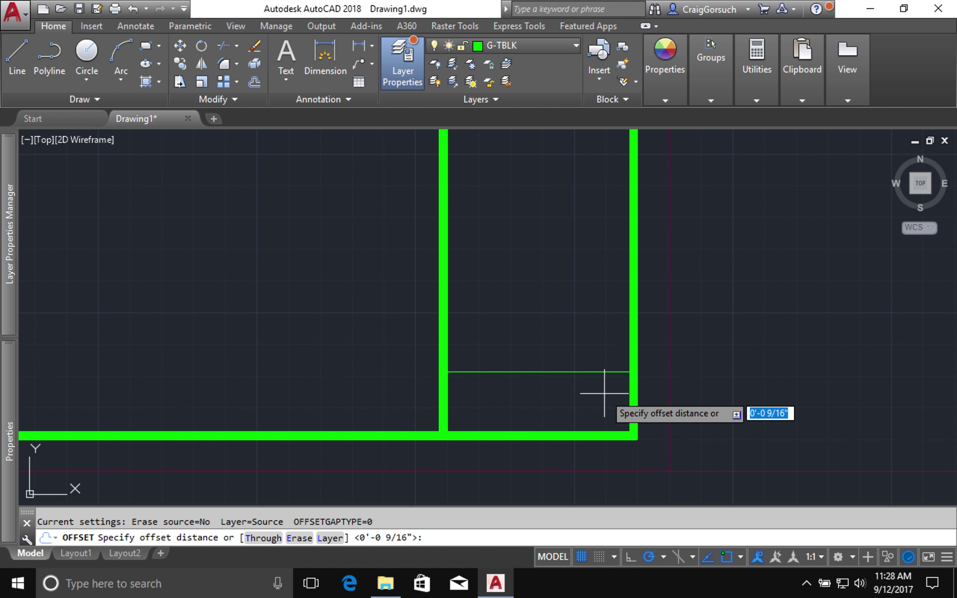
text(3/4)
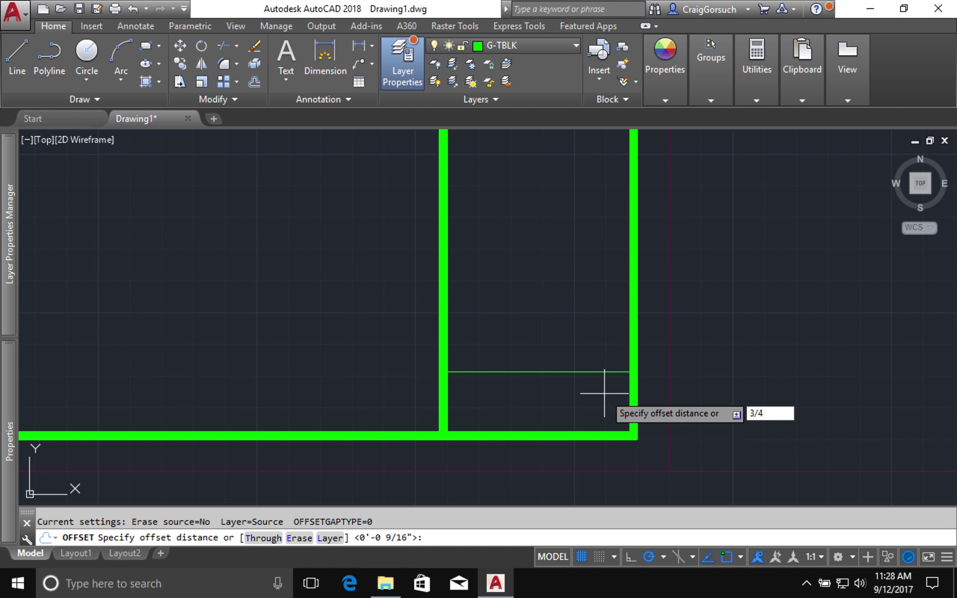
key(Return)
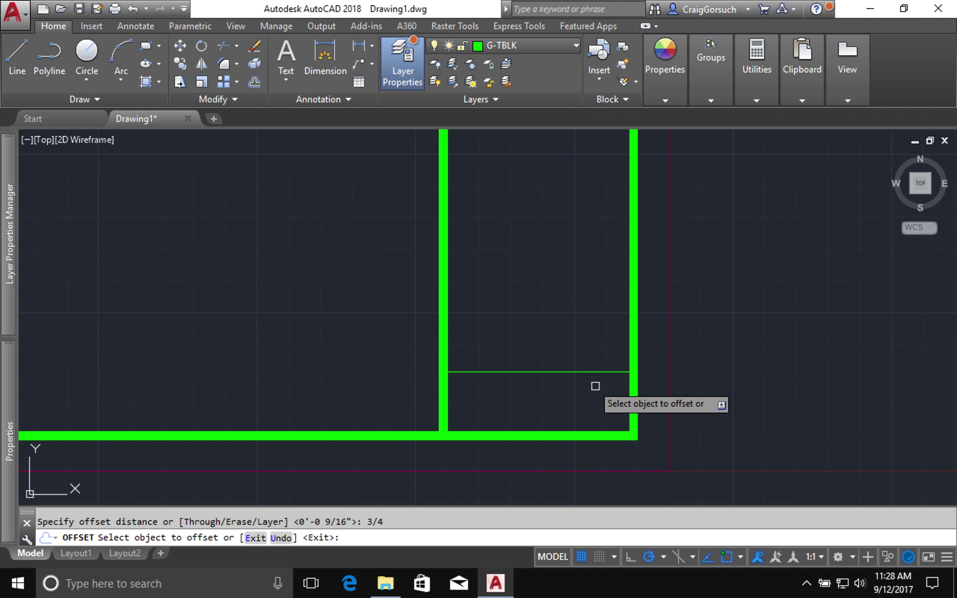
click(577, 371)
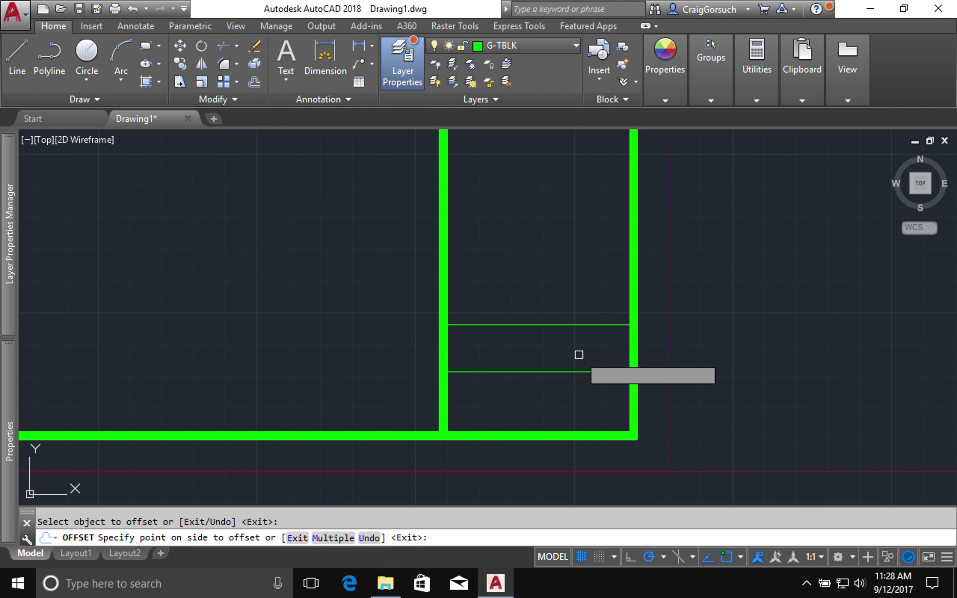
click(579, 355)
key(Return)
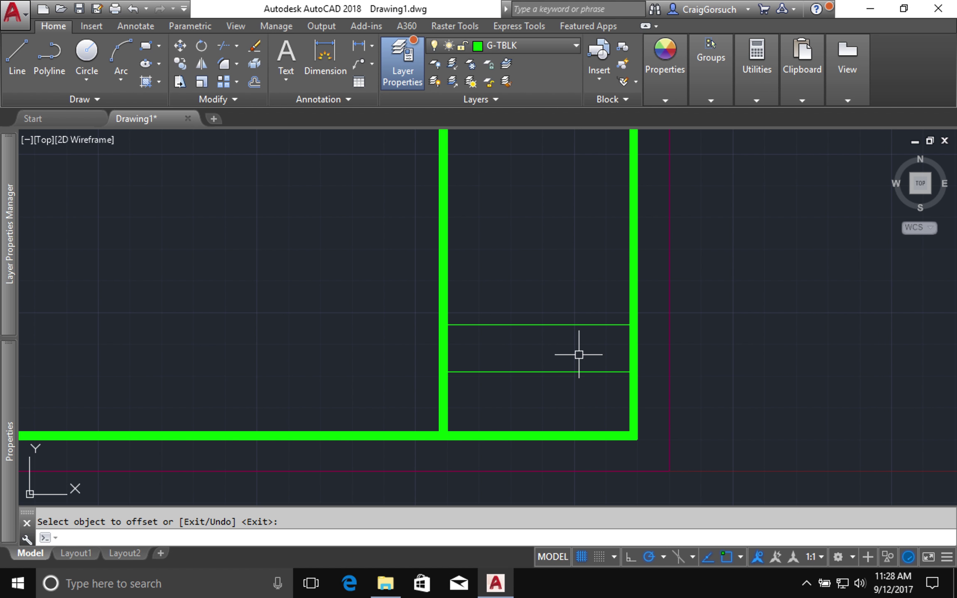
Step: Offset the uppermost row line upward three times in succession, spacing the new title strip rows 1/2 inch apart
key(Return)
text(1/2)
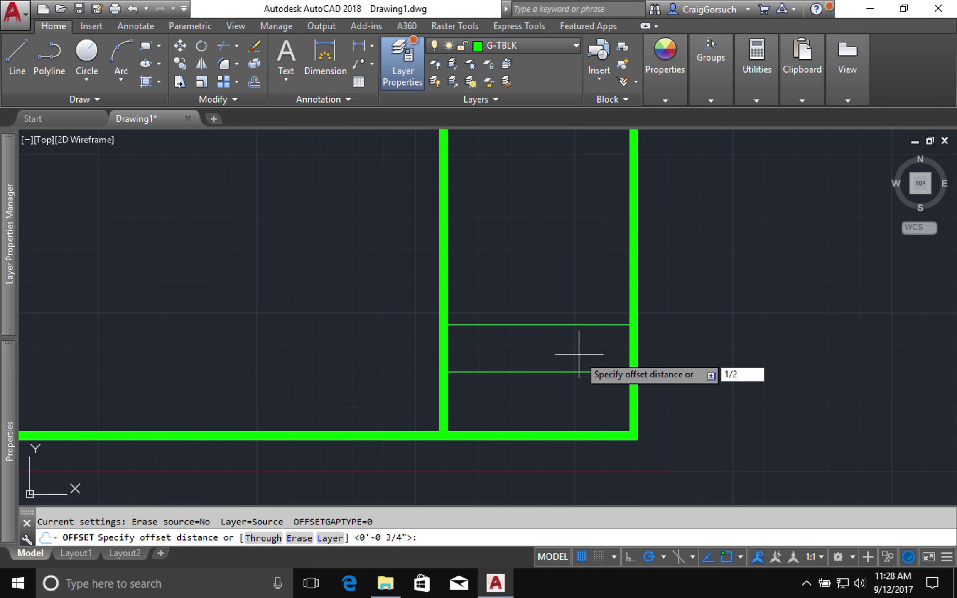
key(Return)
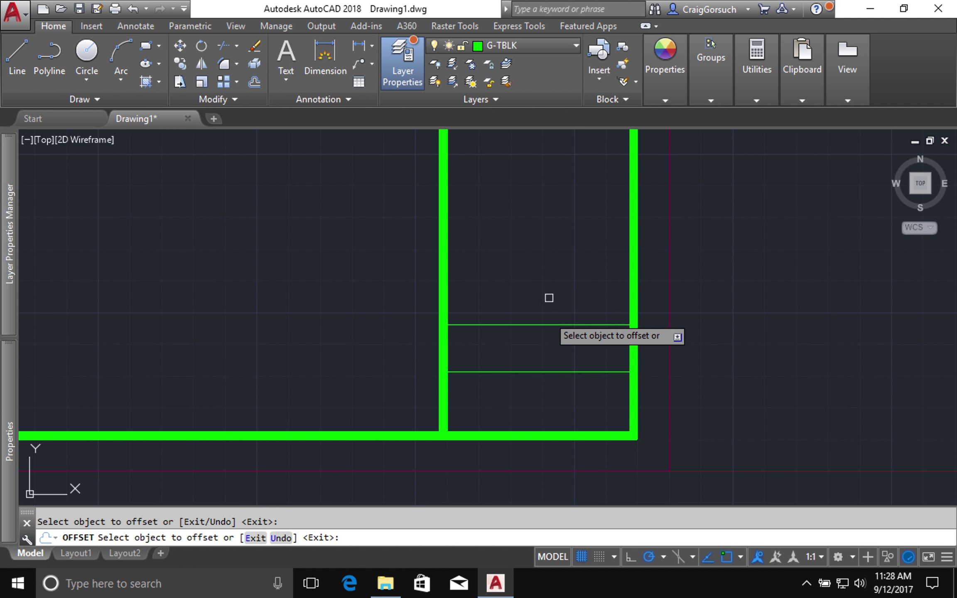
click(549, 325)
click(546, 285)
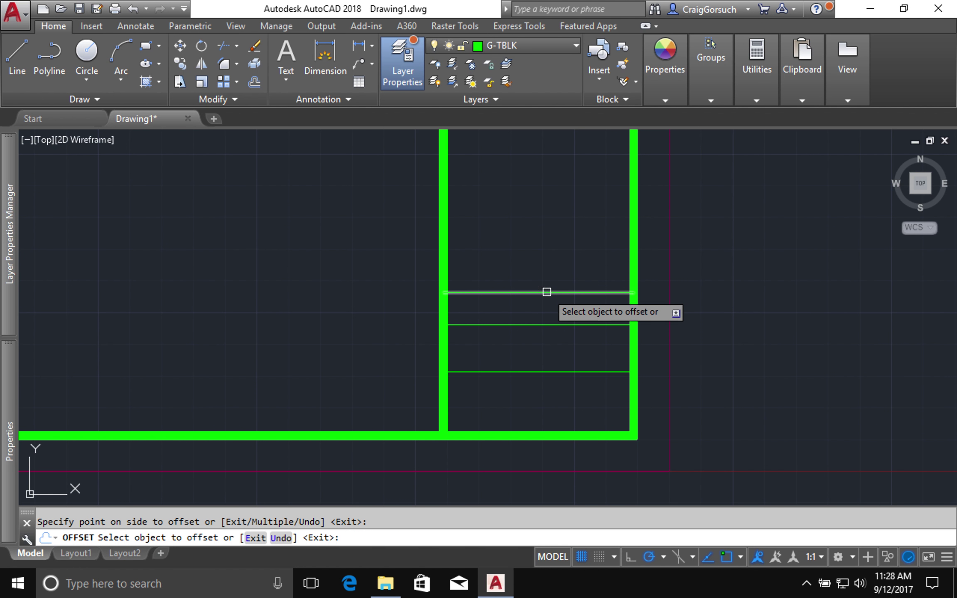
click(546, 293)
click(546, 248)
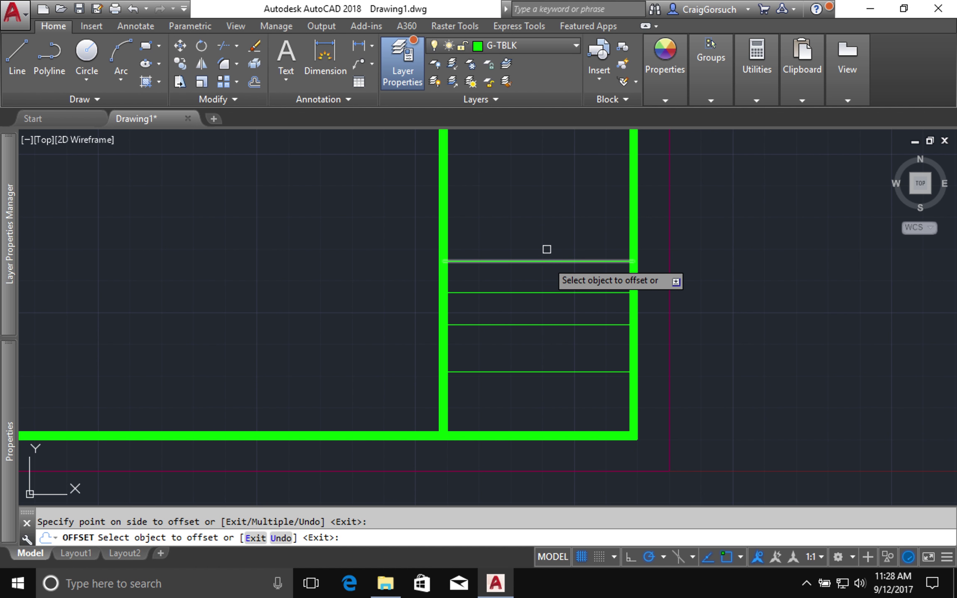
click(547, 261)
click(549, 215)
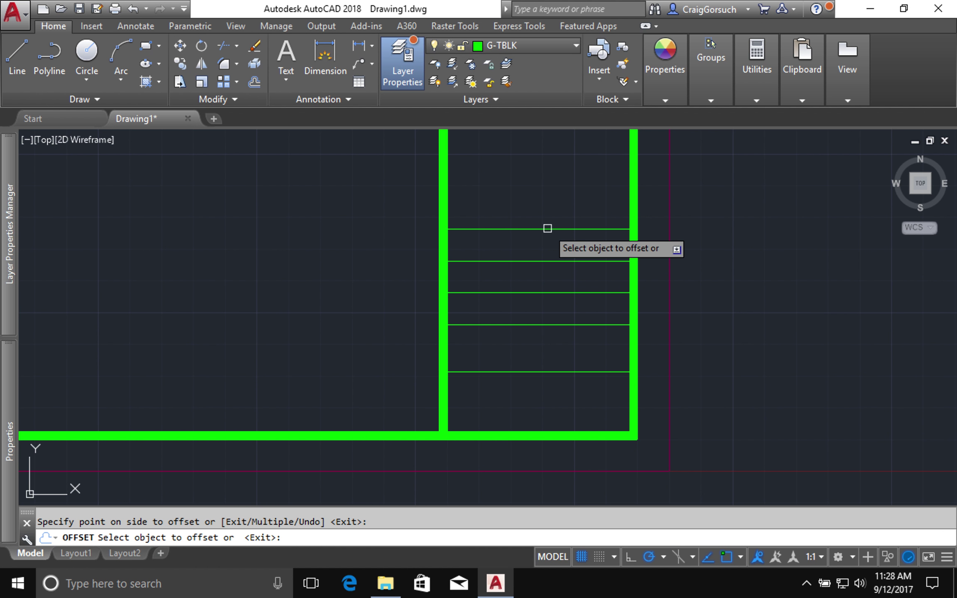
key(Return)
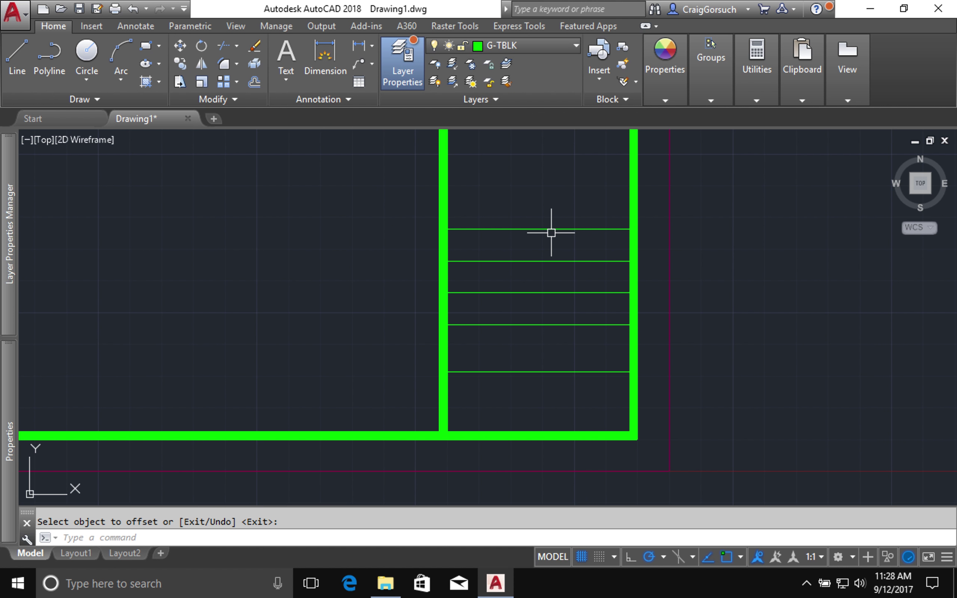
Step: Draw a horizontal polyline from the vertical divider, 9/16 inch above the uppermost row line, across to the inner border's right edge
text(pl)
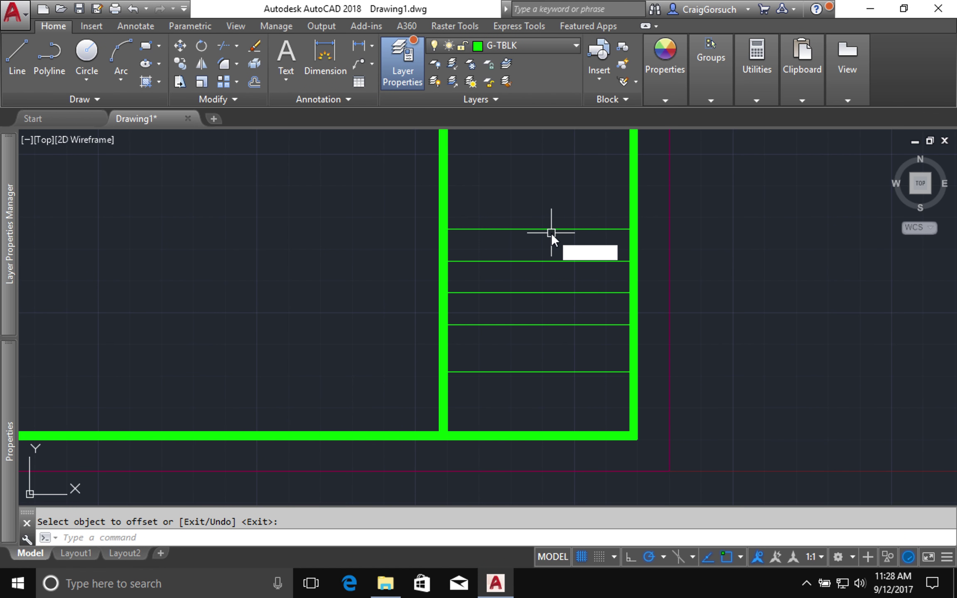
key(Escape)
key(Return)
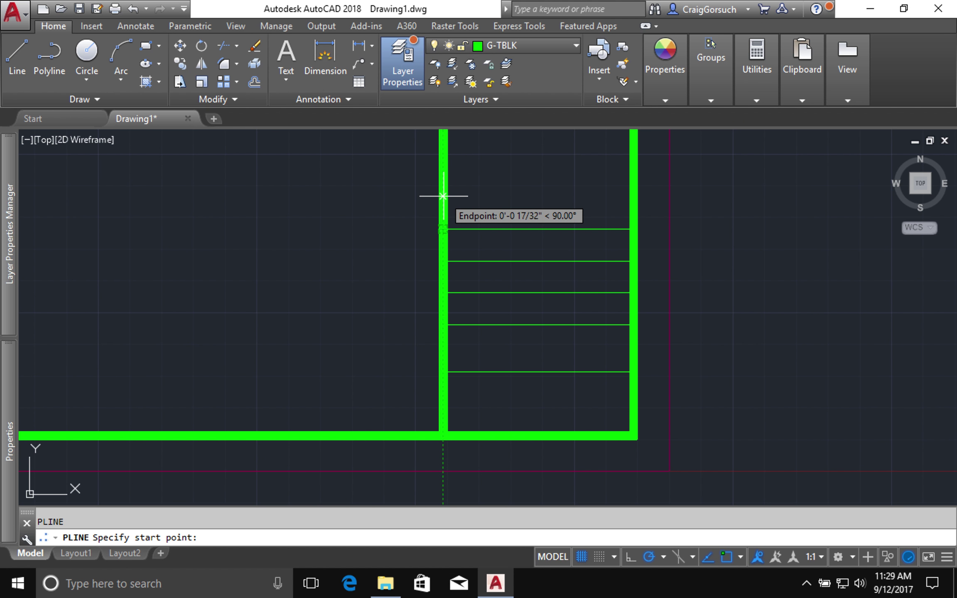
text(9/16)
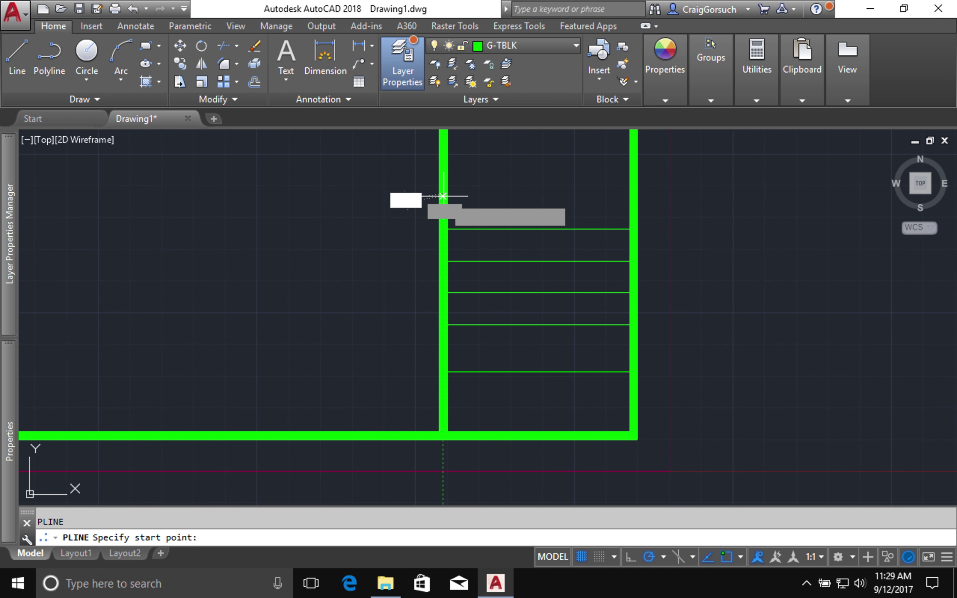
key(Return)
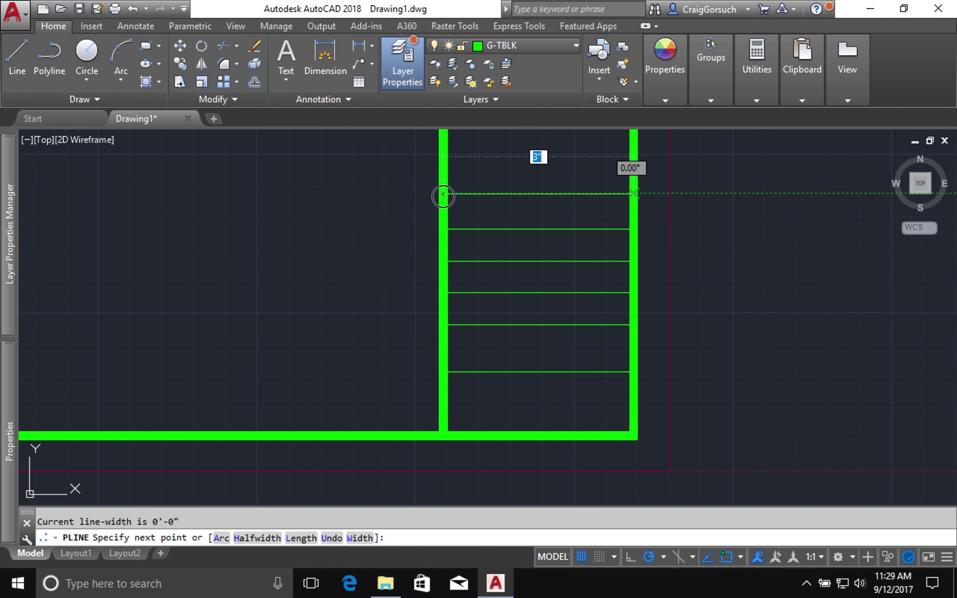
click(633, 193)
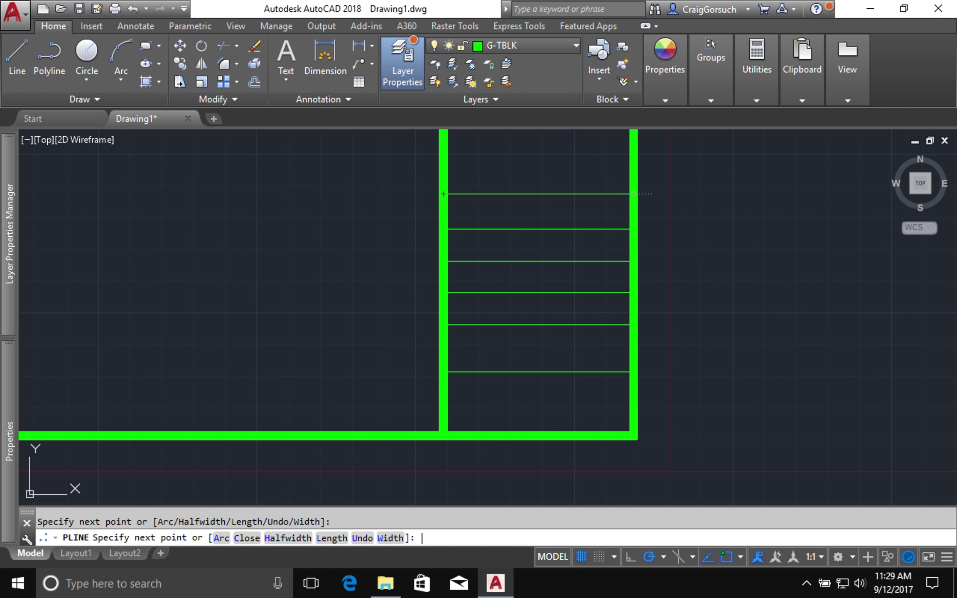
key(Return)
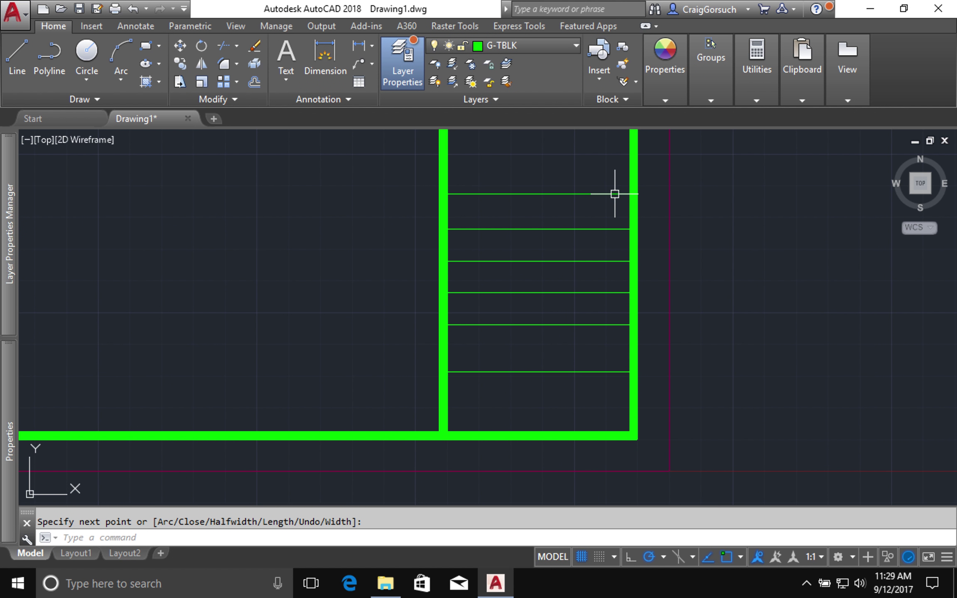
Step: Set the start segment width of the horizontal polyline above the rows to 1/4 inch
click(613, 194)
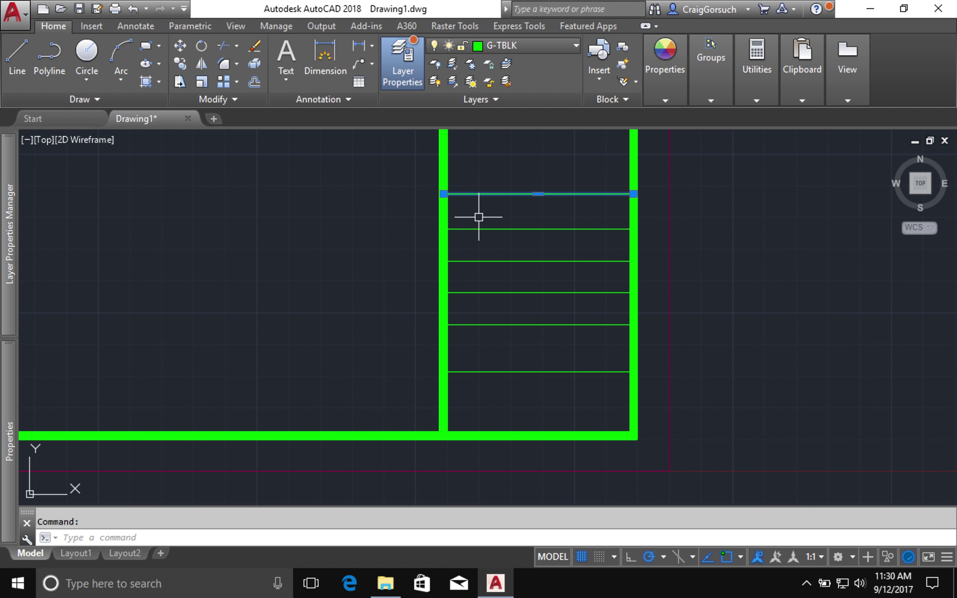
mouse_move(8, 369)
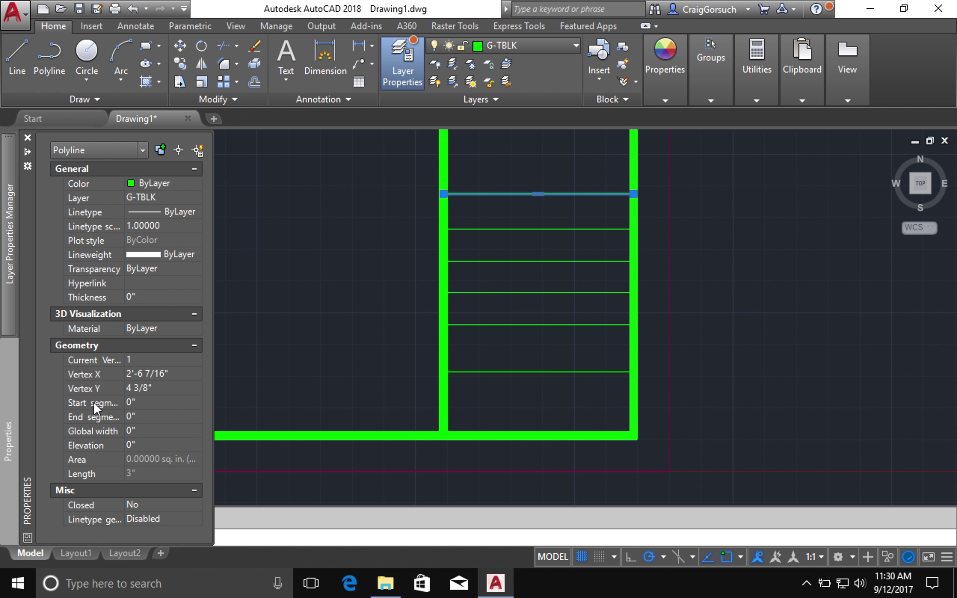
click(142, 431)
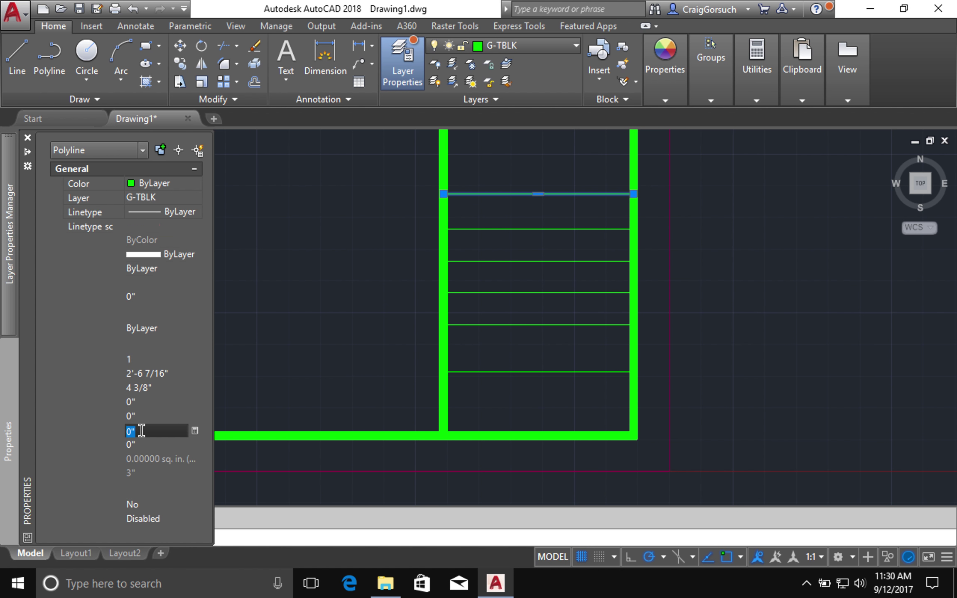
click(148, 402)
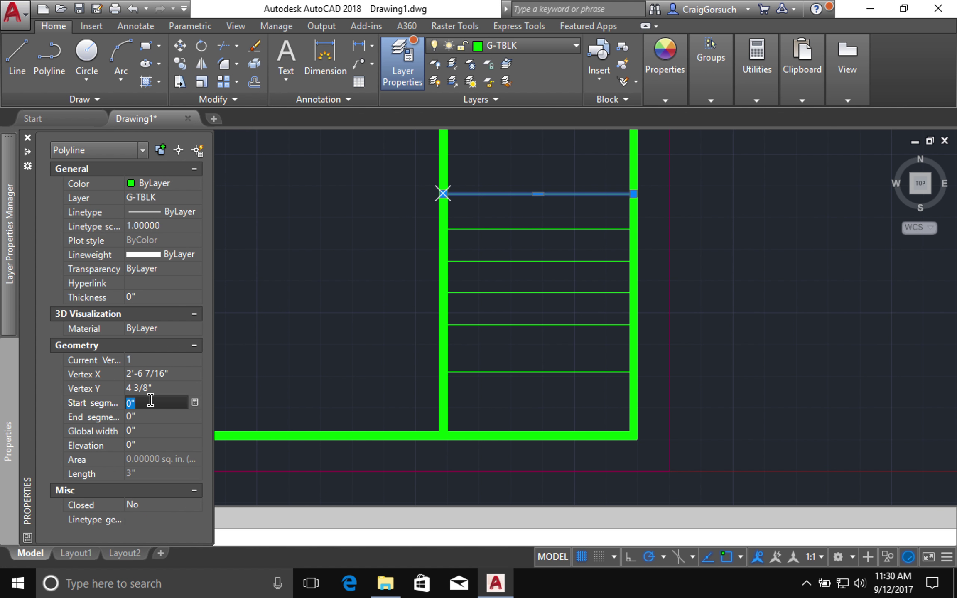
text(1/4)
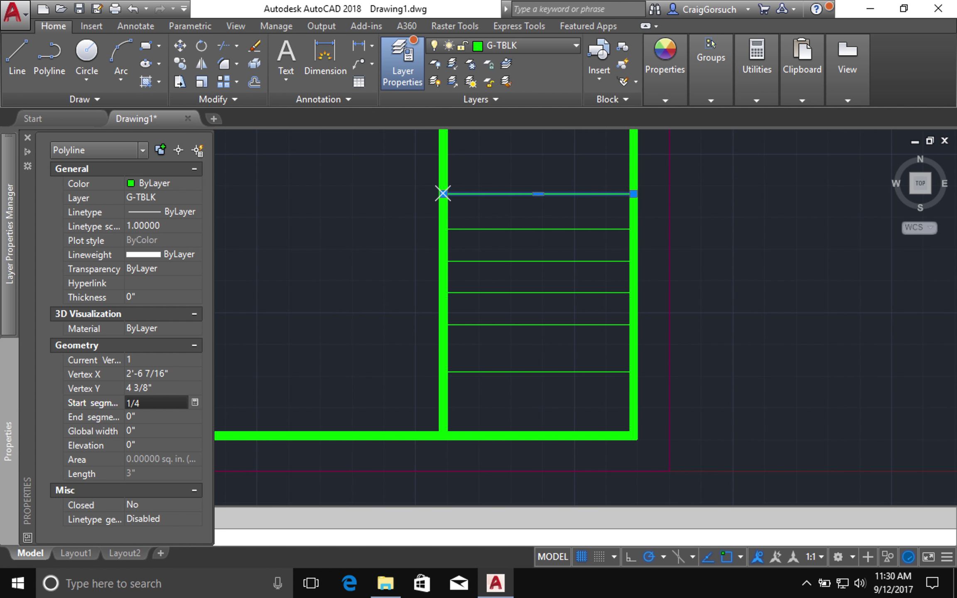
key(Return)
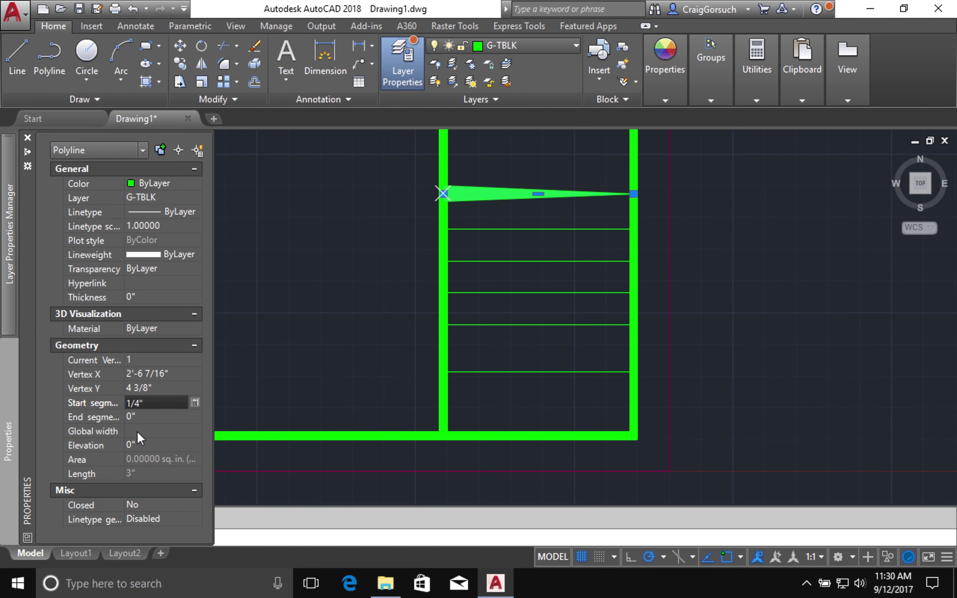
Step: Set the global width of the horizontal polyline above the rows to 1/8 inch and deselect it
click(138, 430)
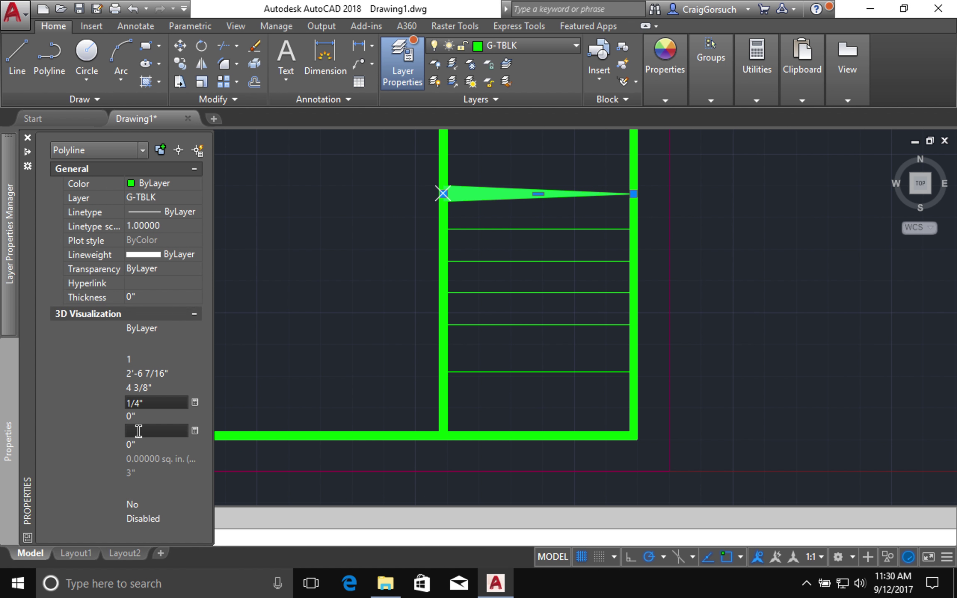
text(1/8)
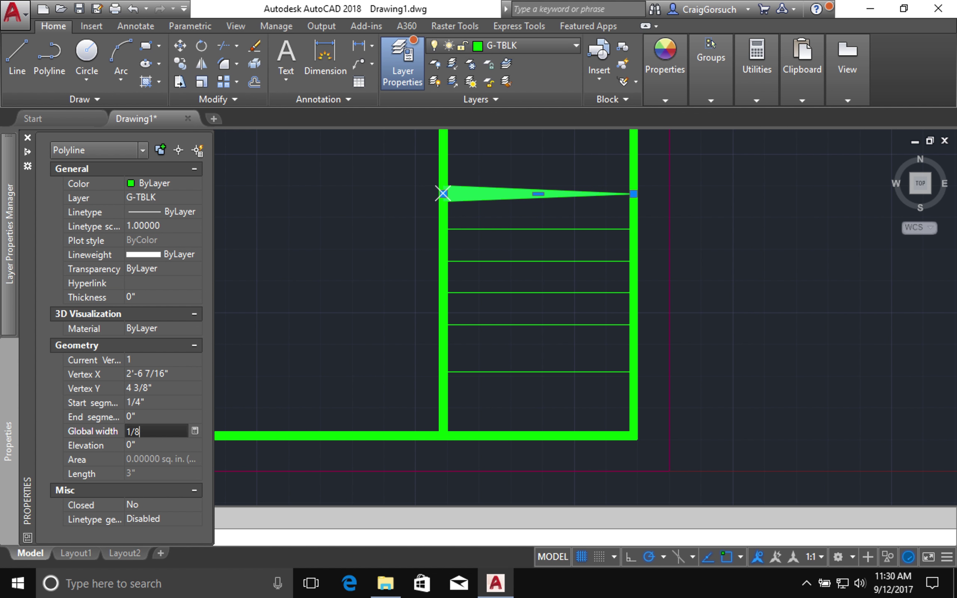
key(Return)
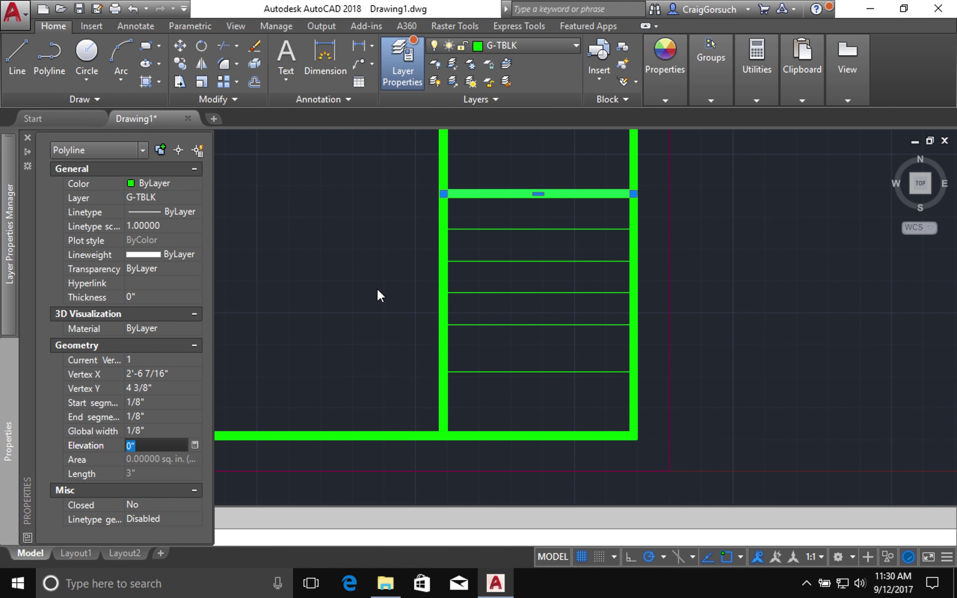
key(ctrl+1)
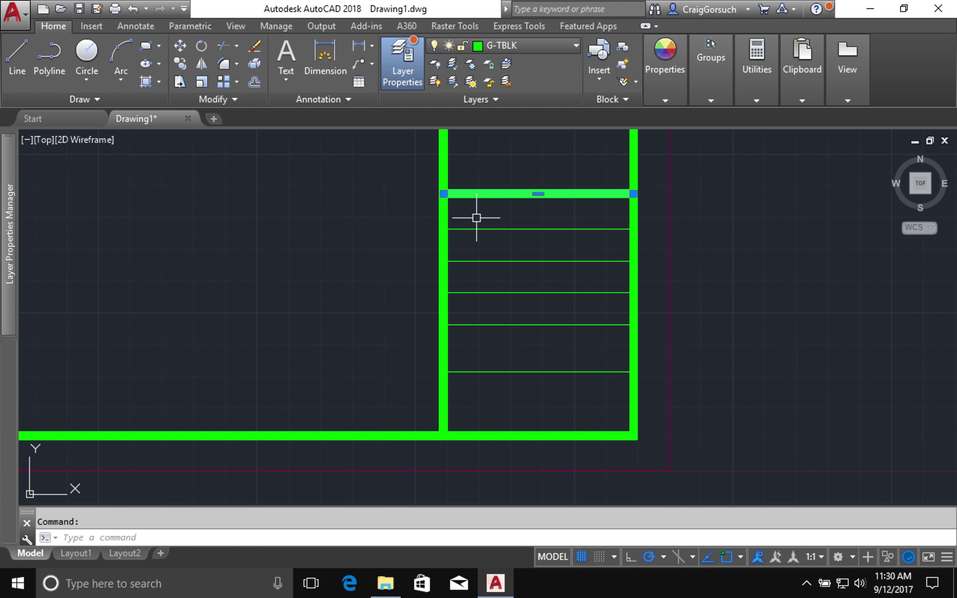
key(Escape)
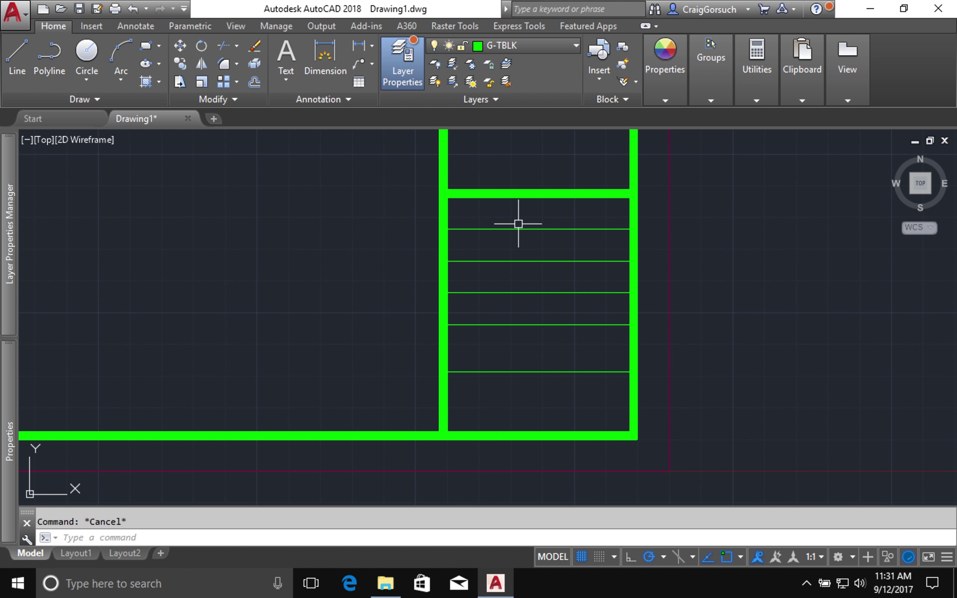
Step: Turn on lineweight display for the drawing by setting LWDISPLAY to on
mouse_move(9, 250)
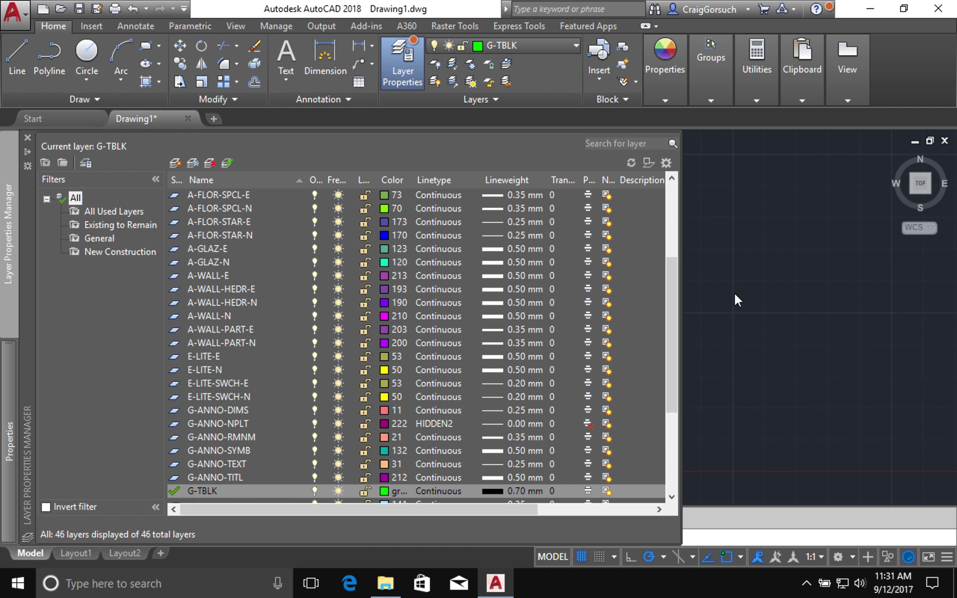
key(Escape)
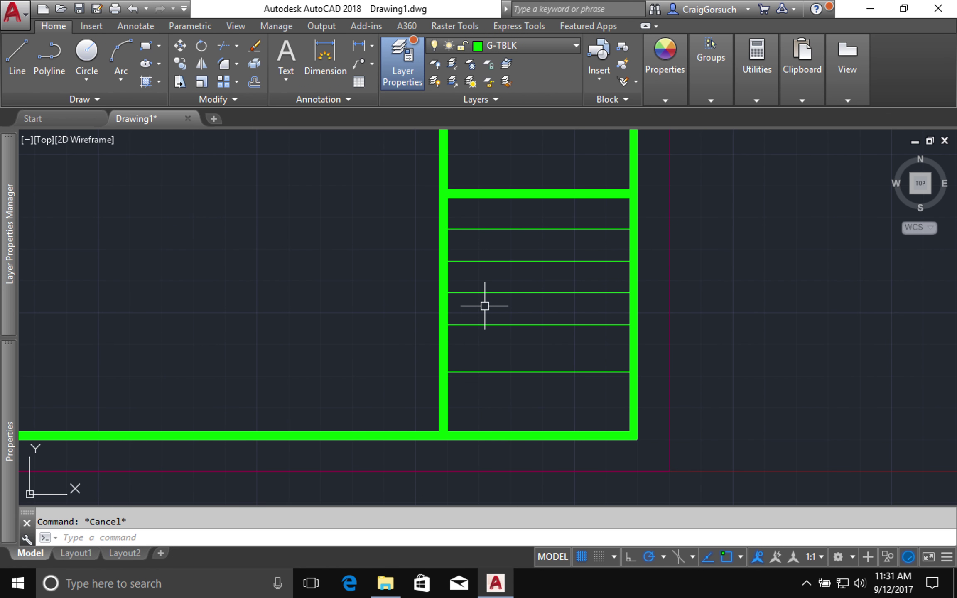
text(LWDI)
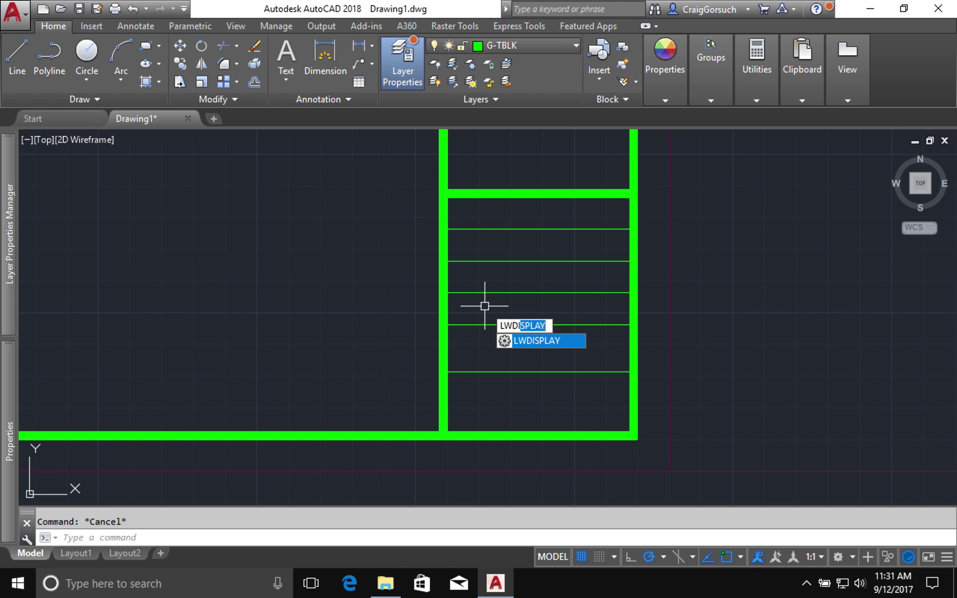
text(splan)
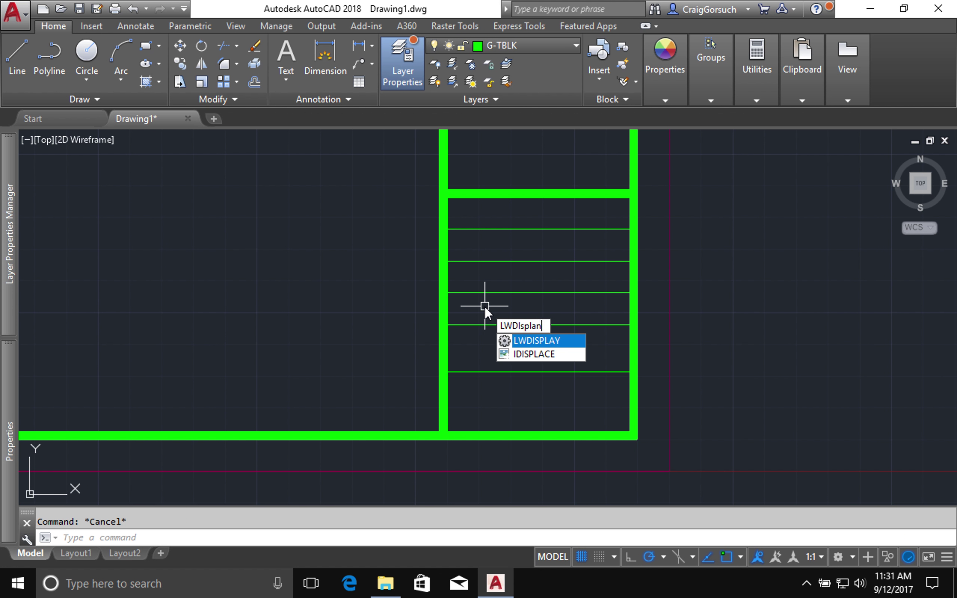
key(BackSpace)
text(y)
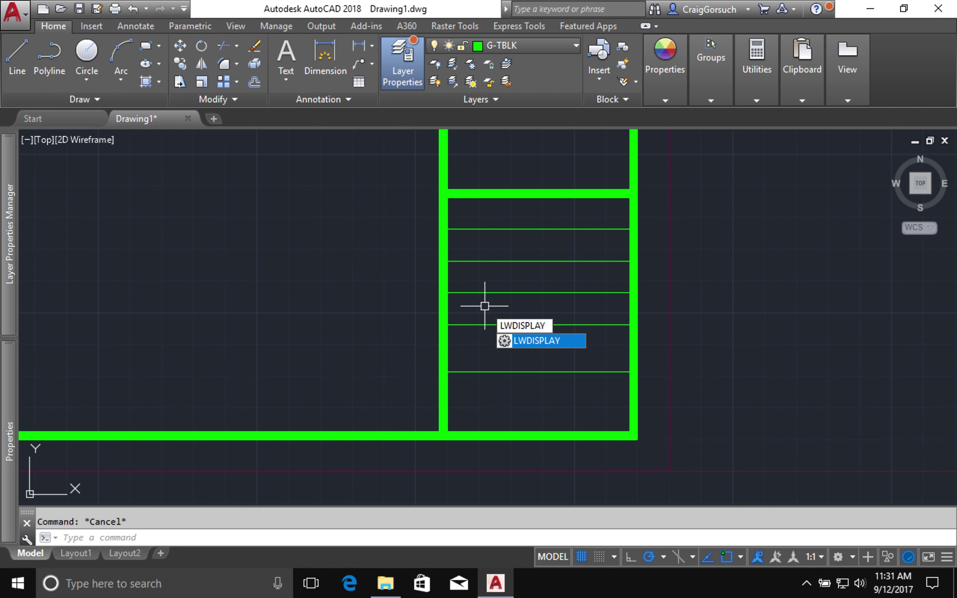
key(Return)
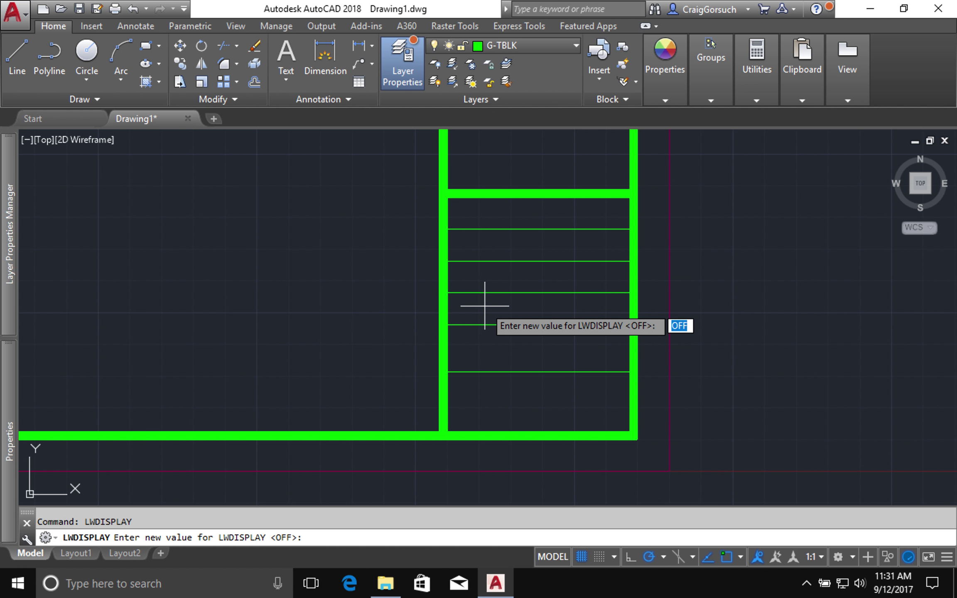
text(on)
key(Return)
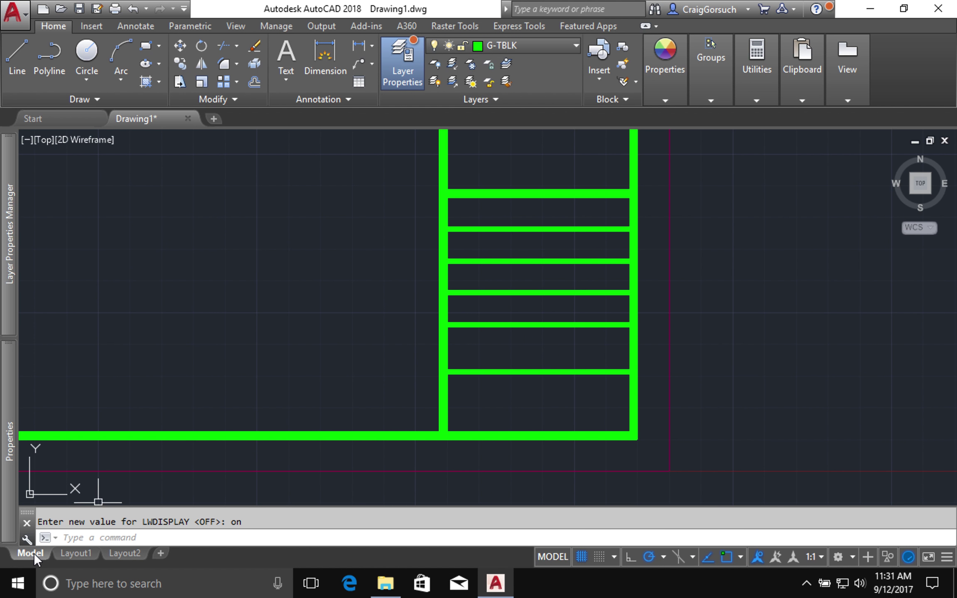
Step: Examine how the title strip's line thicknesses display at different zoom levels, finishing with the full extents of the sheet in view
mouse_move(132, 553)
mouse_move(10, 322)
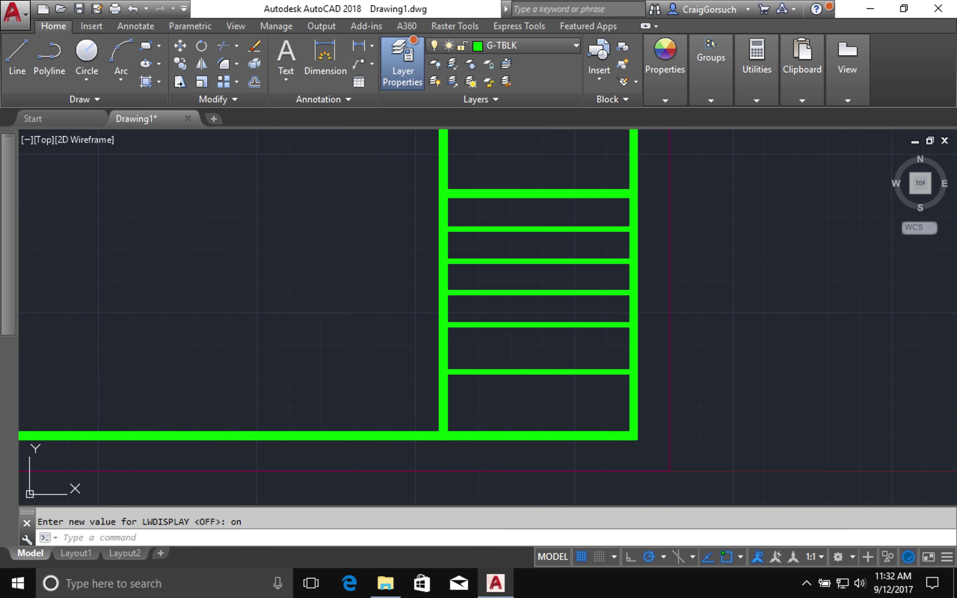
scroll(690, 239, down, 6)
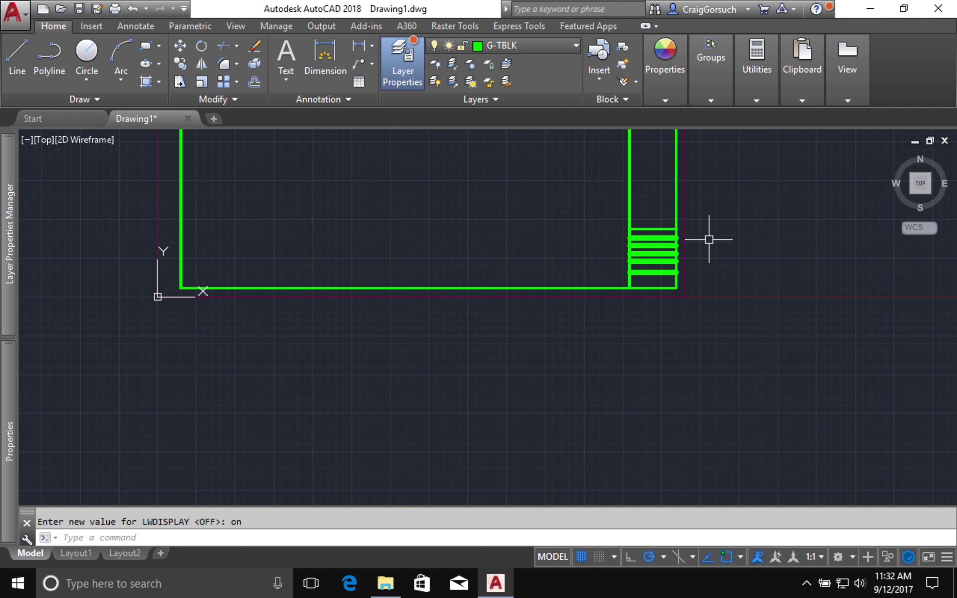
scroll(710, 238, up, 8)
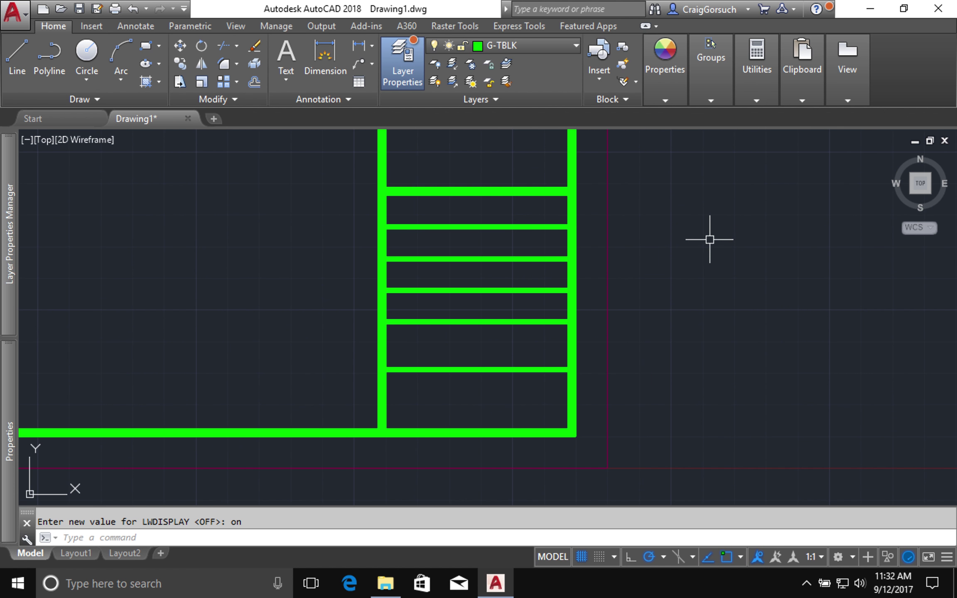
scroll(519, 240, up, 4)
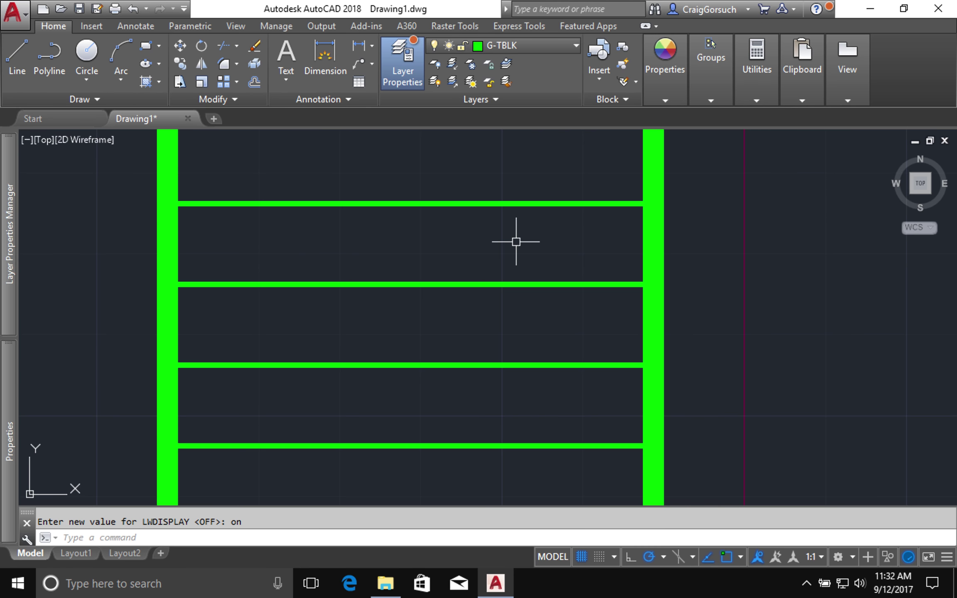
scroll(516, 241, down, 4)
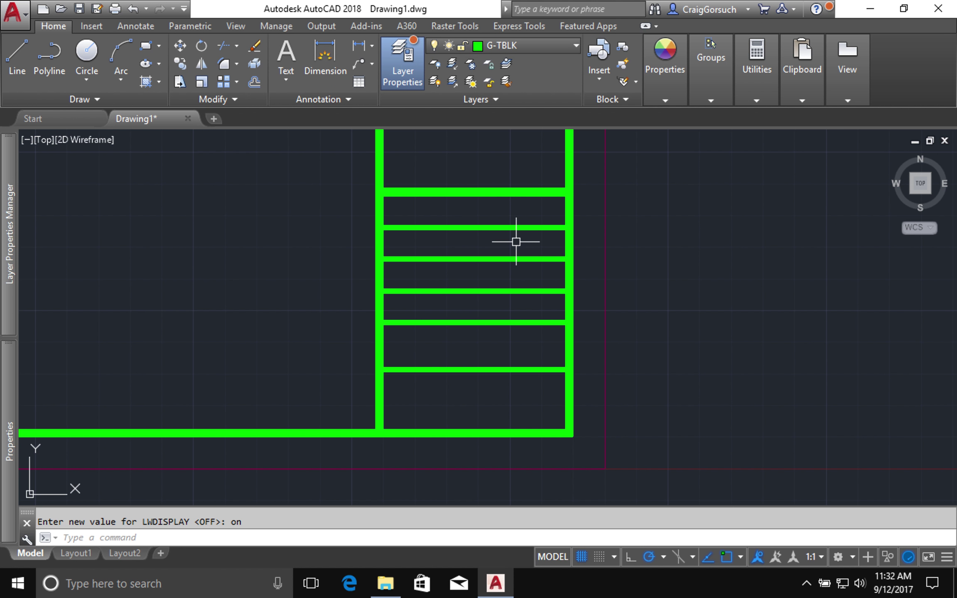
scroll(516, 242, down, 2)
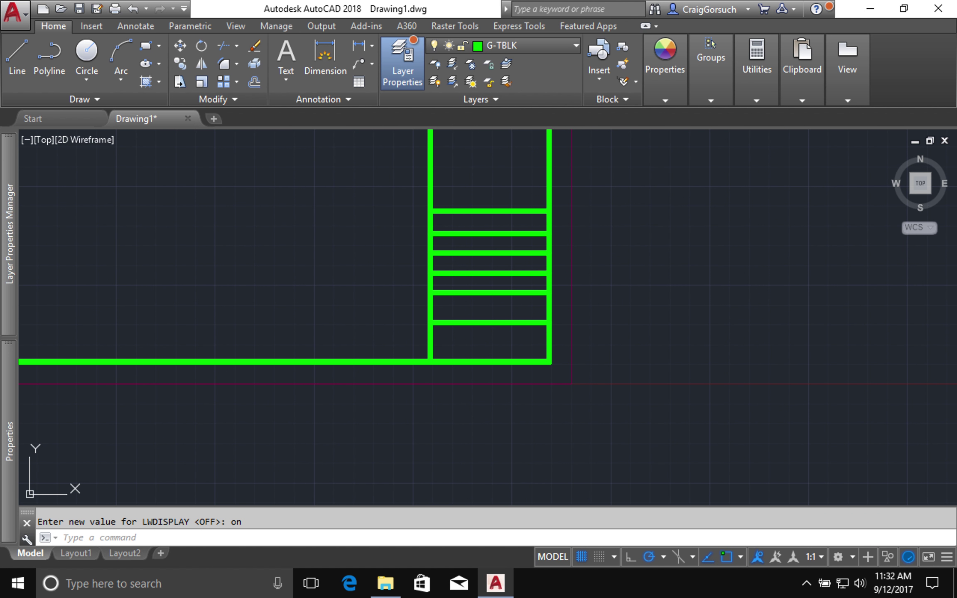
middle_click(438, 241)
scroll(437, 241, up, 2)
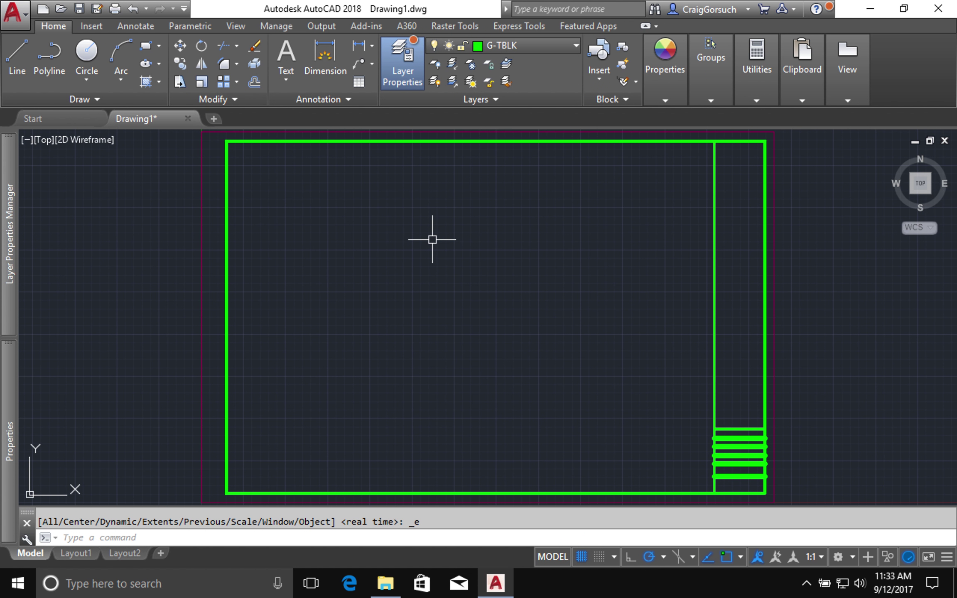
text(z)
key(Return)
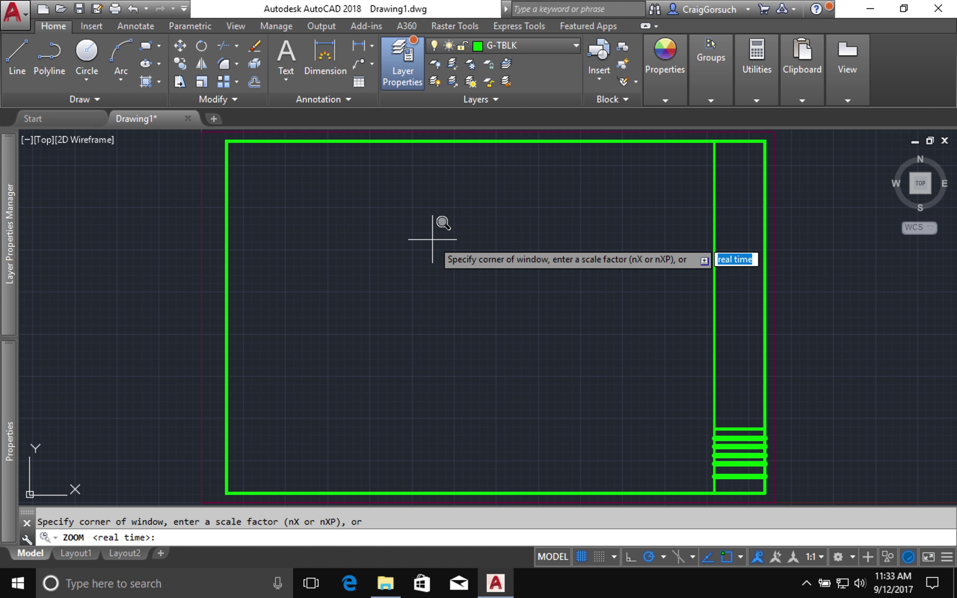
text(e)
key(Return)
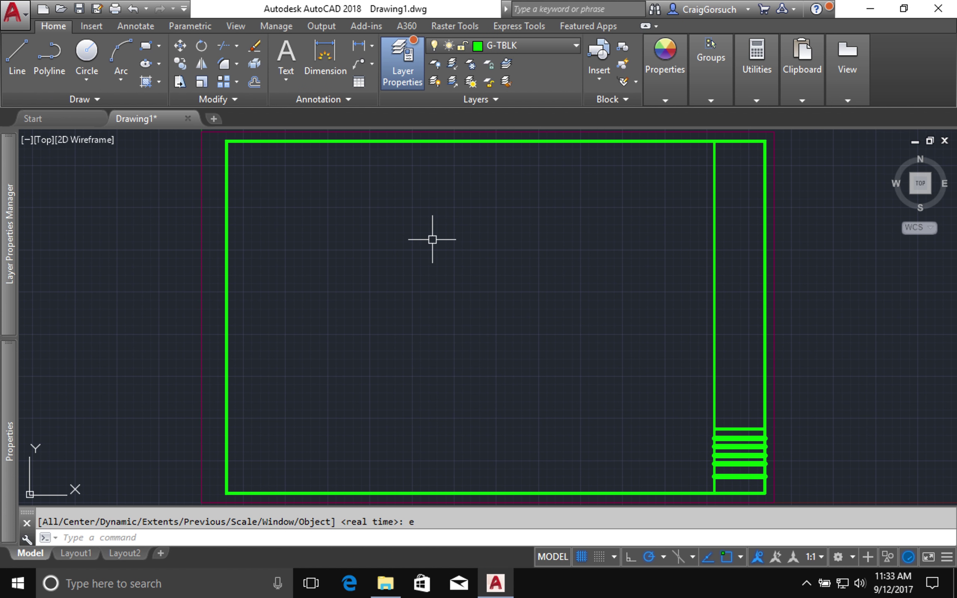
Step: Save the drawing as UNT TITLEBLOCK in the CVAD Blocks folder within Documents
key(ctrl+s)
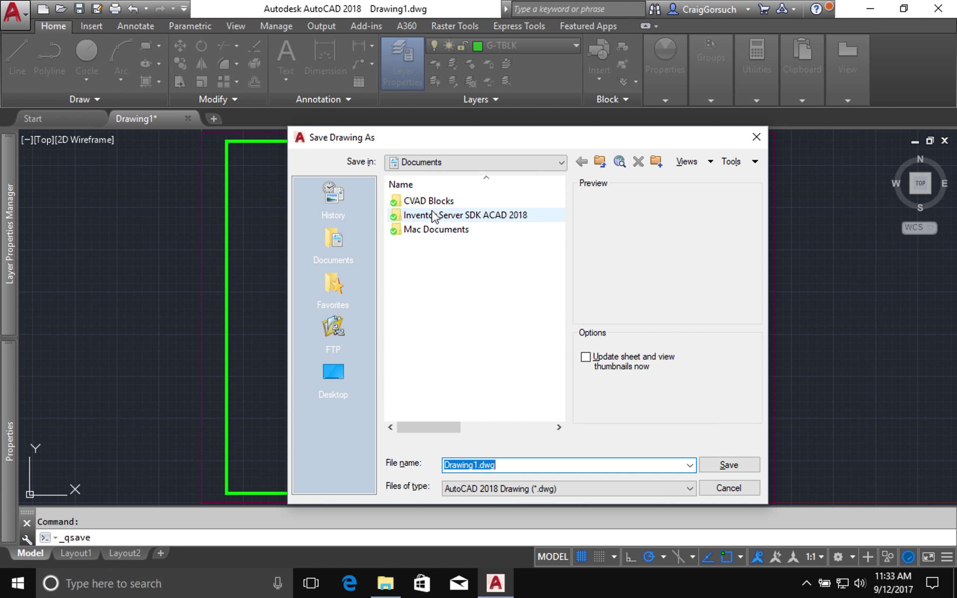
double_click(432, 202)
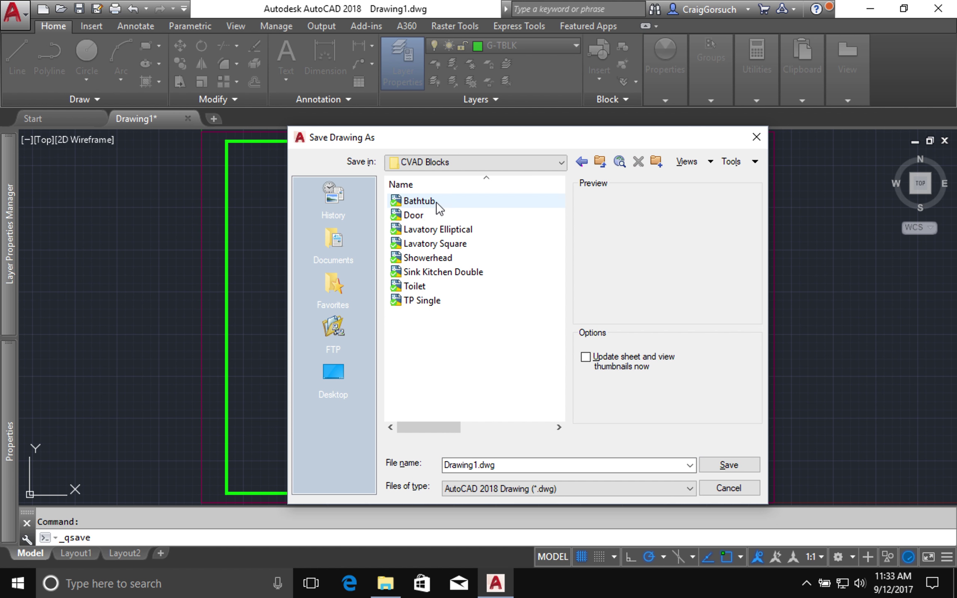
click(509, 465)
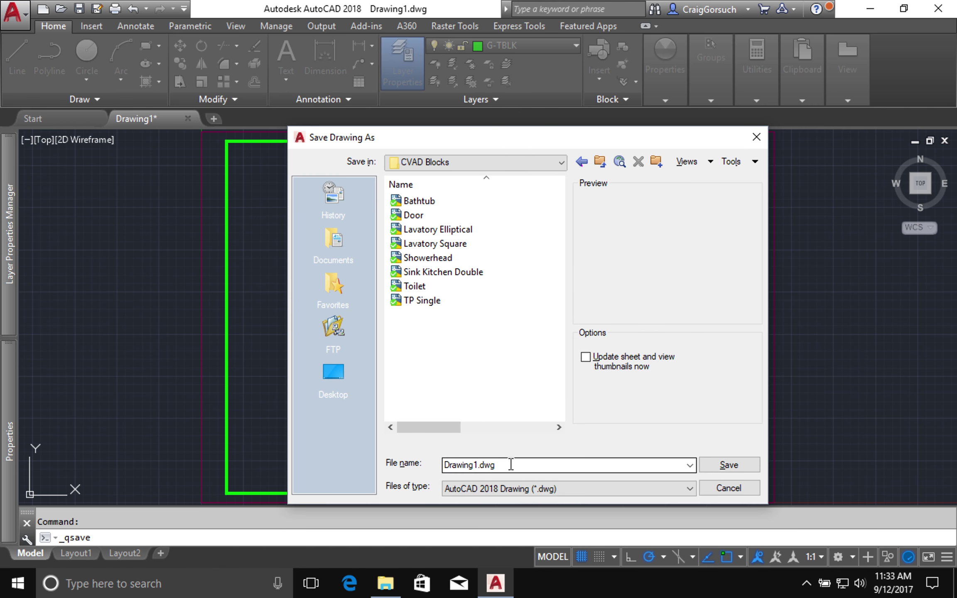
double_click(510, 464)
key(BackSpace)
text(UNT )
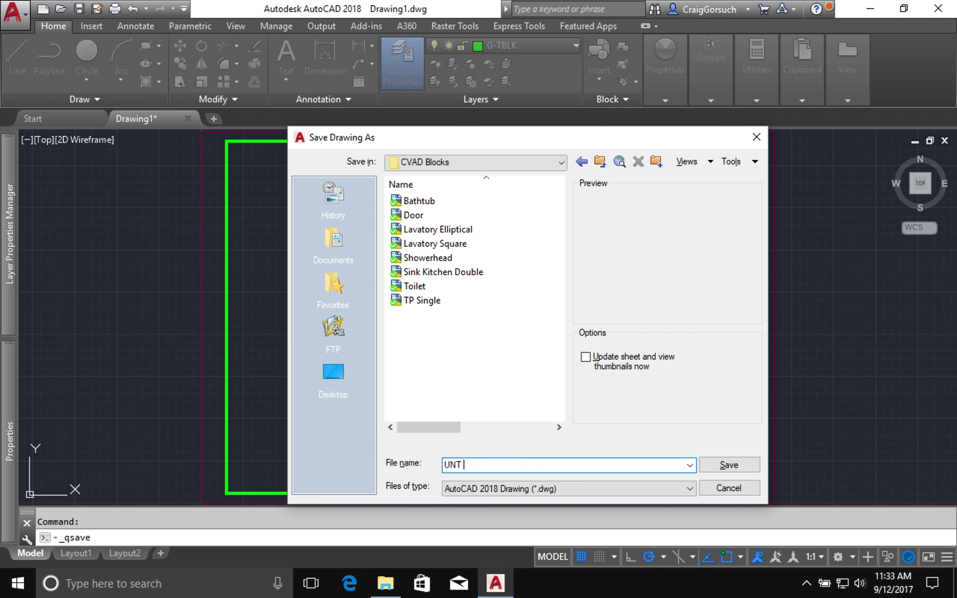
text(TITLEBLOCK)
click(730, 468)
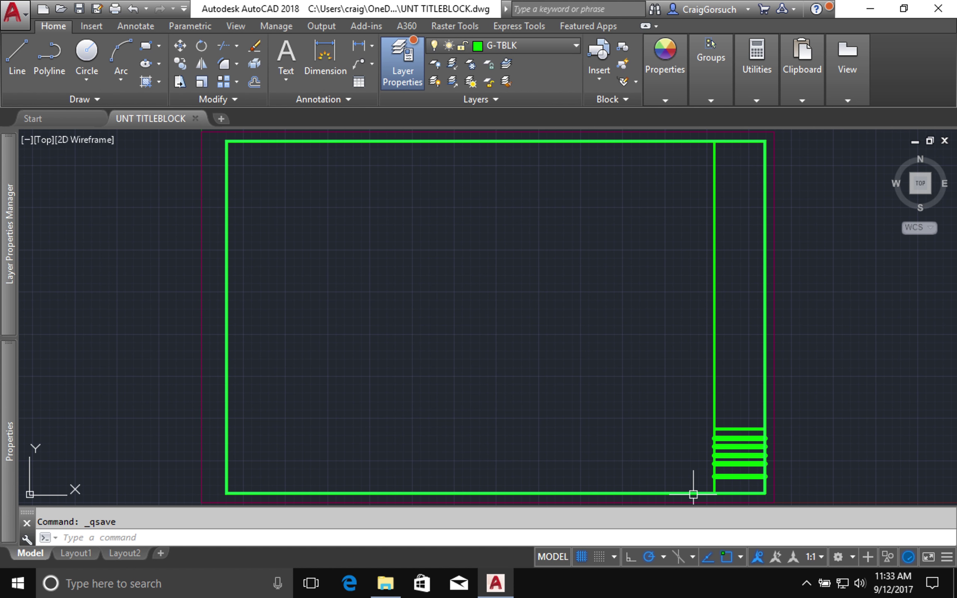
click(807, 584)
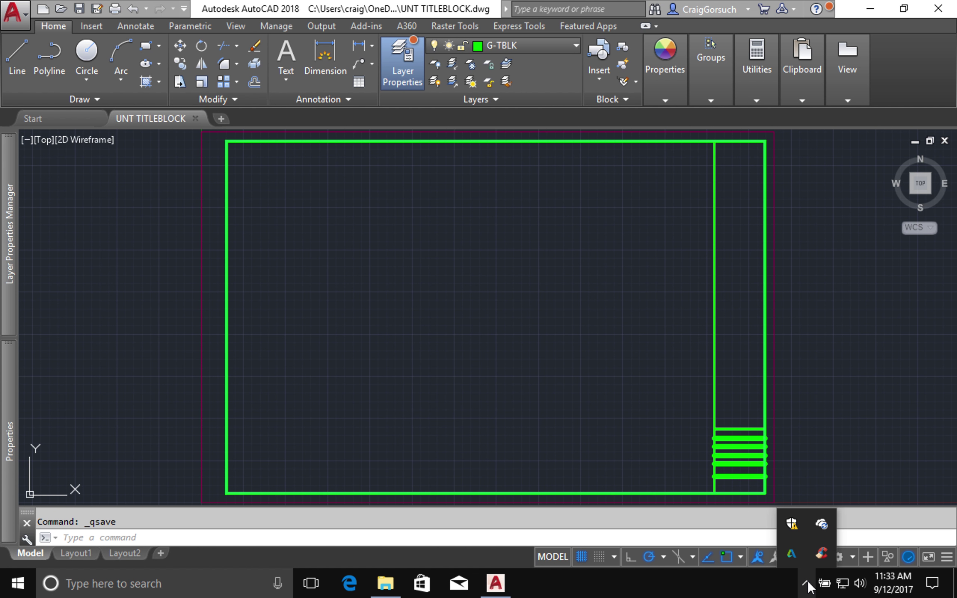
click(807, 584)
key(ctrl+Left)
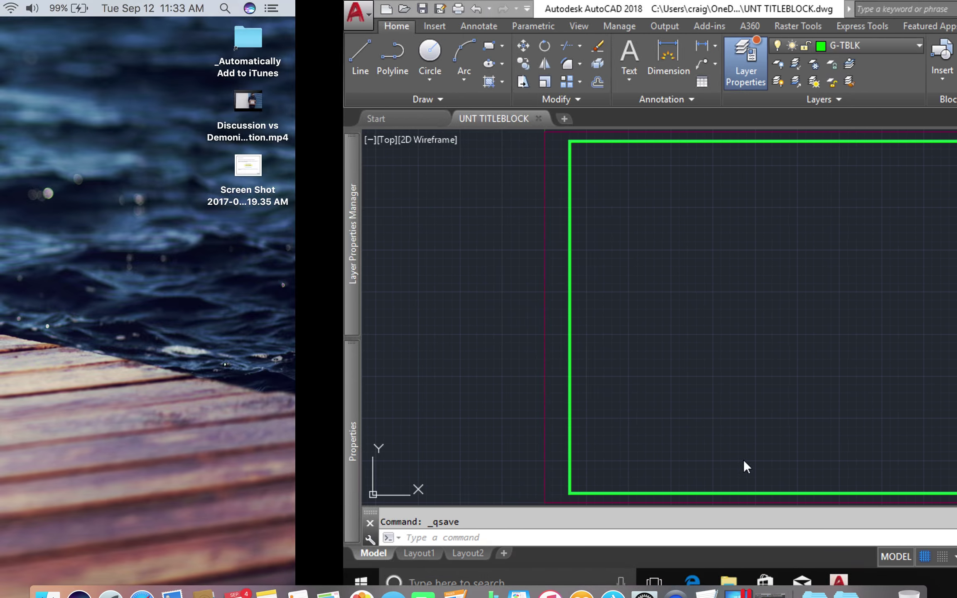